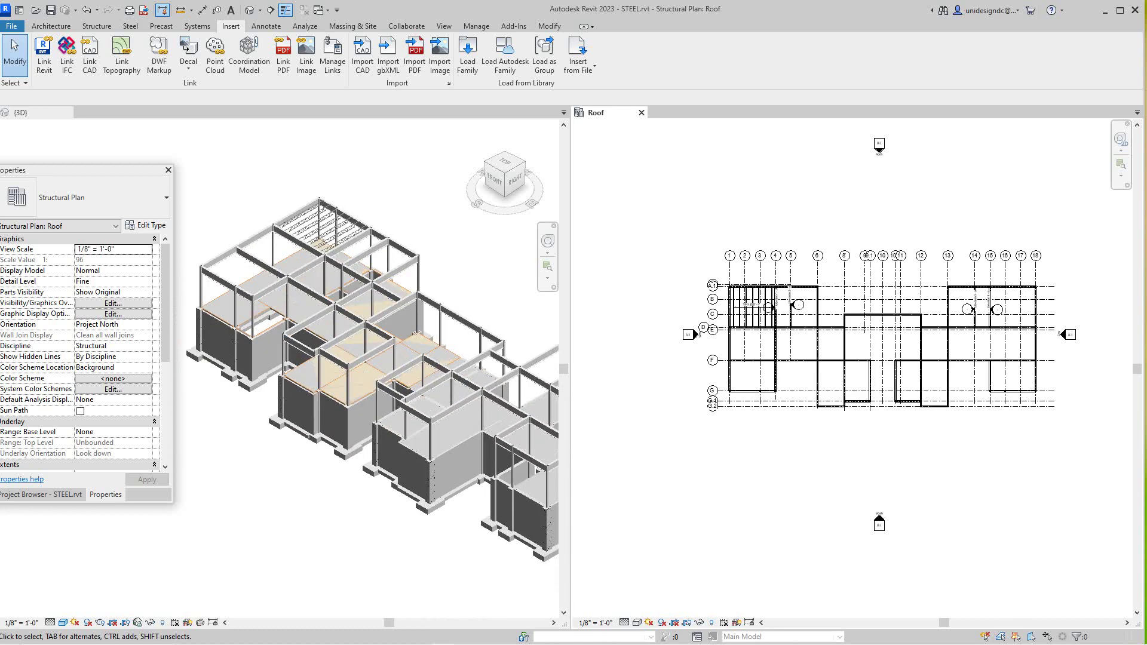
{"action": "left_click_drag", "start_coordinate": [109, 170], "coordinate": [69, 175]}
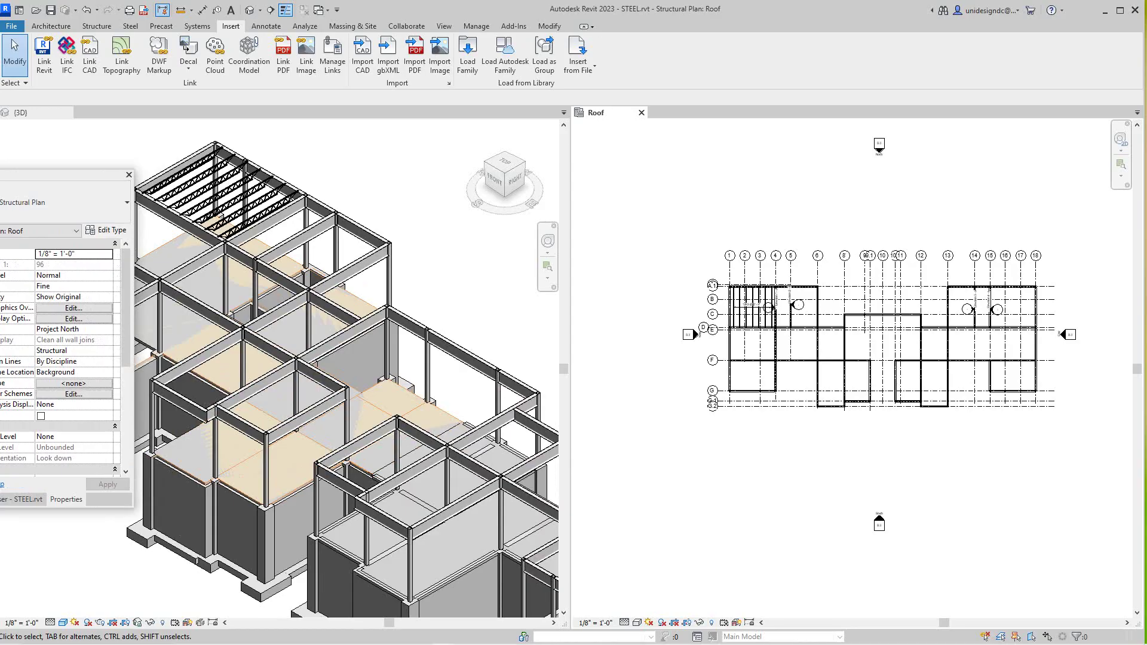
{"action": "scroll", "coordinate": [745, 347], "scroll_direction": "up", "scroll_amount": 5}
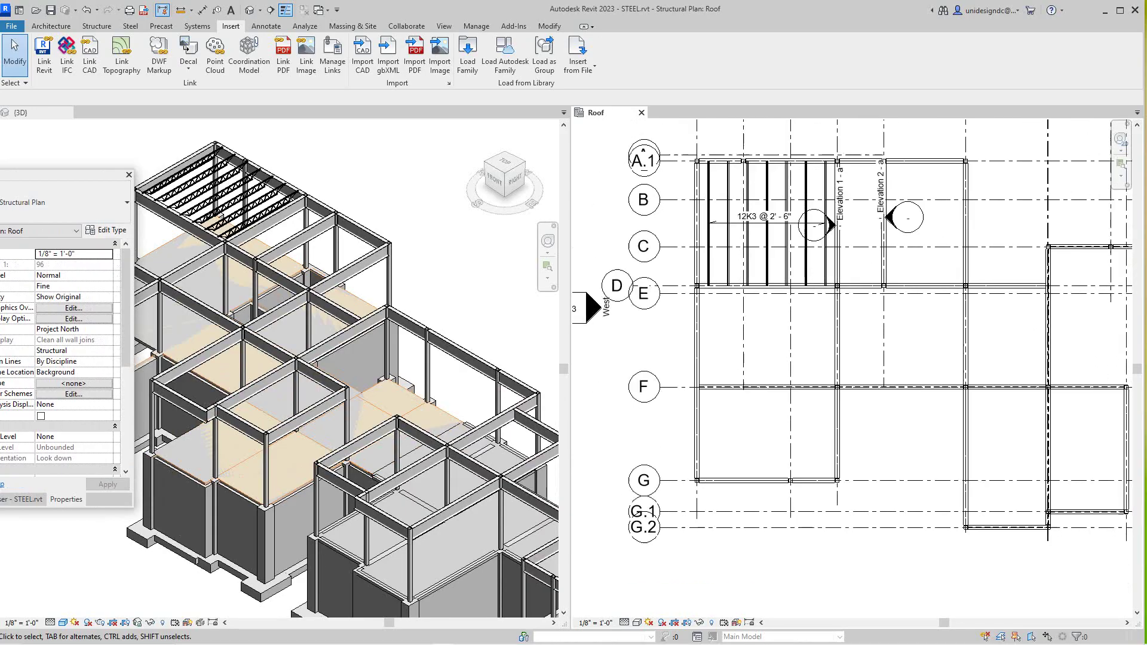
{"action": "scroll", "coordinate": [744, 340], "scroll_direction": "down", "scroll_amount": 1}
{"action": "scroll", "coordinate": [734, 456], "scroll_direction": "up", "scroll_amount": 2}
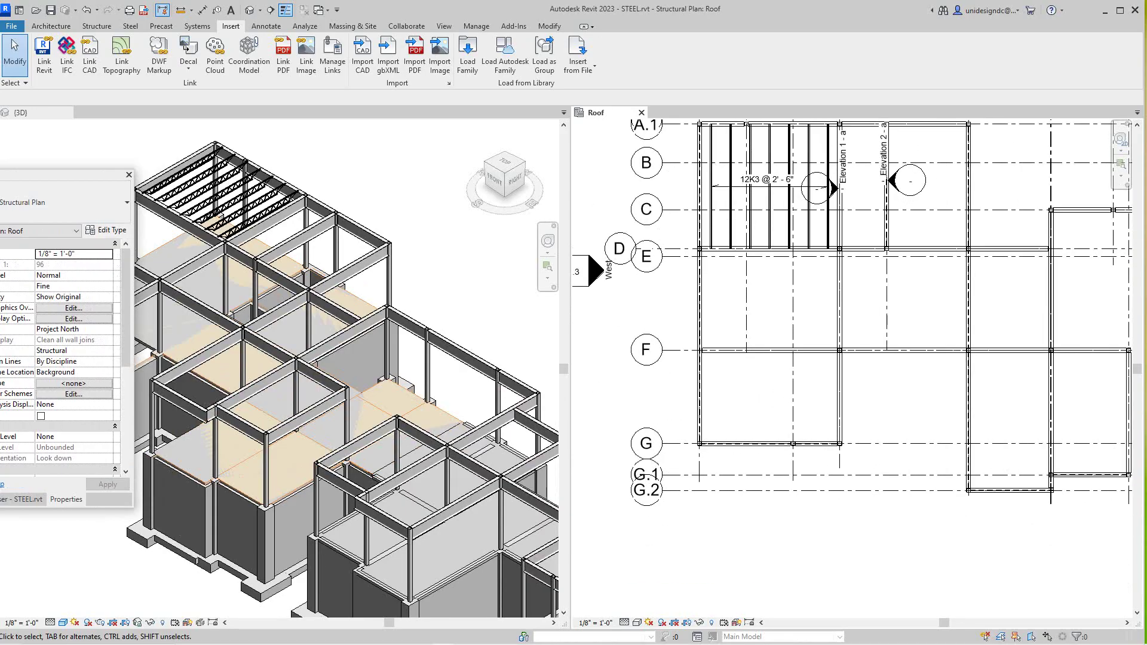
{"action": "scroll", "coordinate": [819, 323], "scroll_direction": "down", "scroll_amount": 2}
{"action": "scroll", "coordinate": [293, 239], "scroll_direction": "down", "scroll_amount": 3}
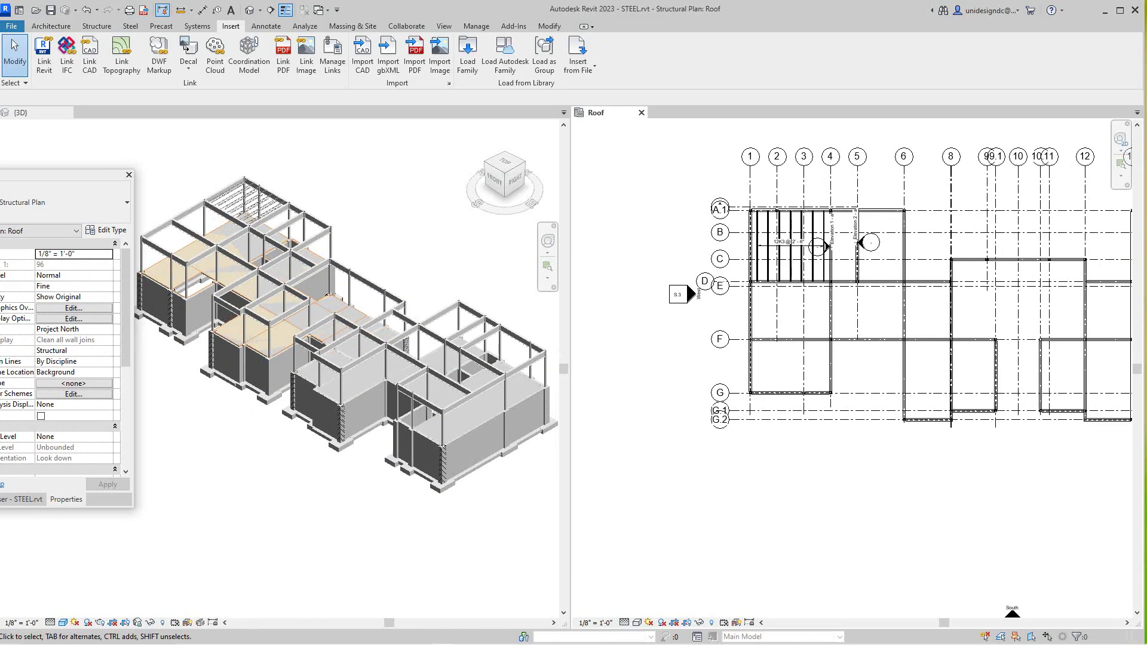
{"action": "scroll", "coordinate": [194, 240], "scroll_direction": "up", "scroll_amount": 3}
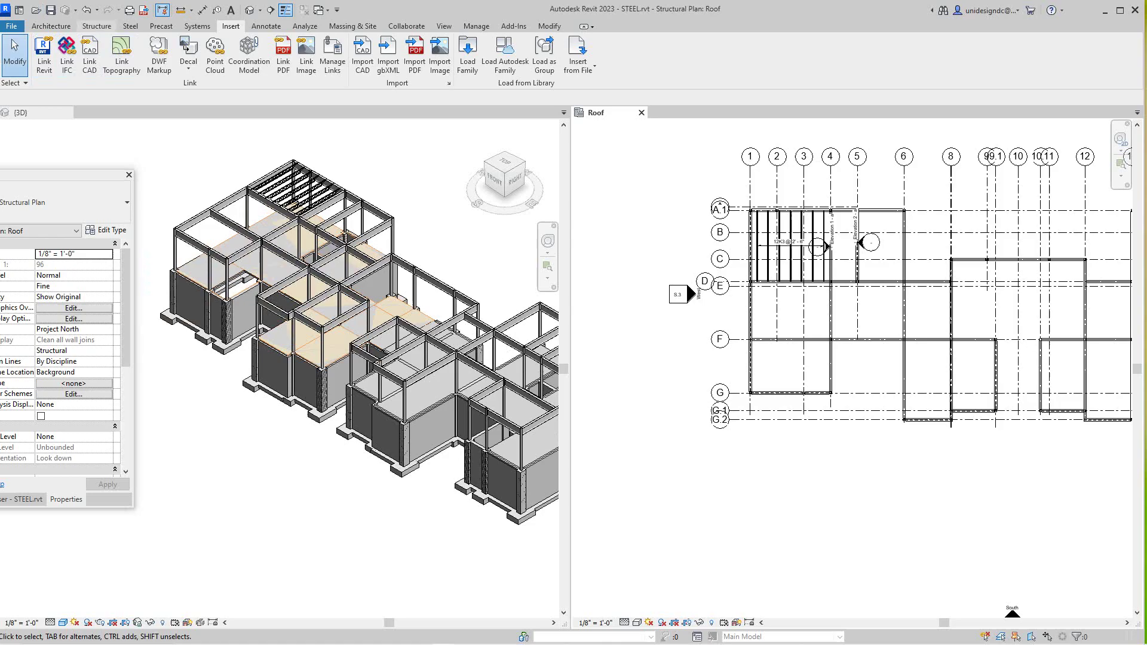
- Start an automatic structural beam system with 12K3 joists and set its fixed spacing to 2' 6"
{"action": "left_click", "coordinate": [96, 26]}
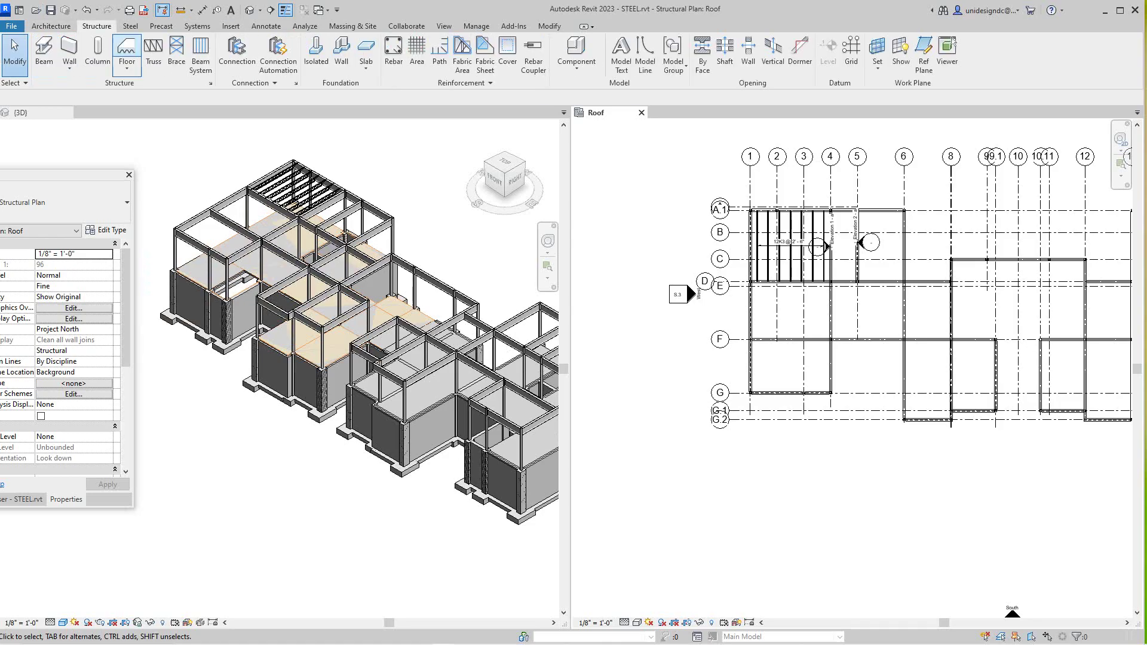
{"action": "left_click", "coordinate": [201, 54]}
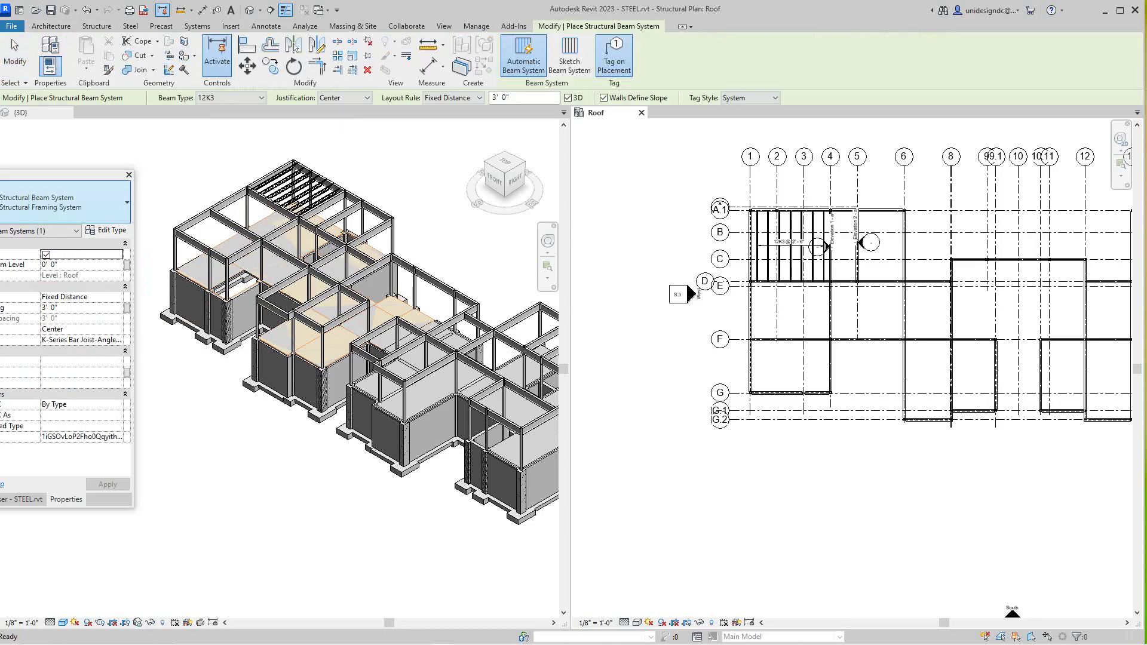
{"action": "left_click_drag", "start_coordinate": [64, 174], "coordinate": [150, 153]}
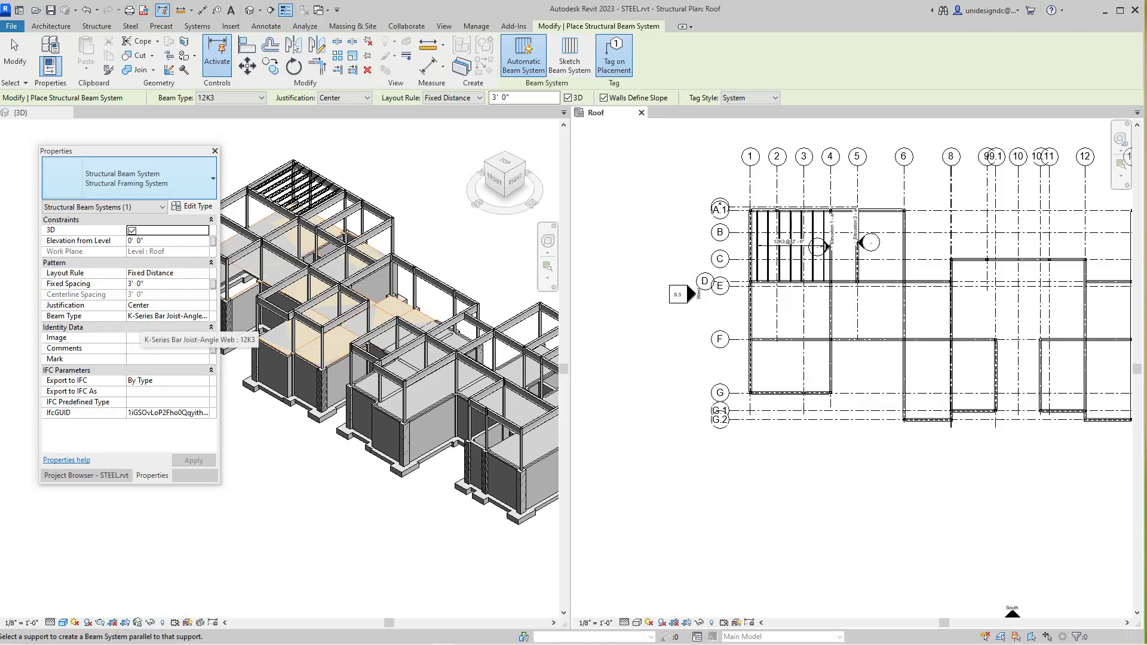
{"action": "left_click_drag", "start_coordinate": [89, 150], "coordinate": [197, 124]}
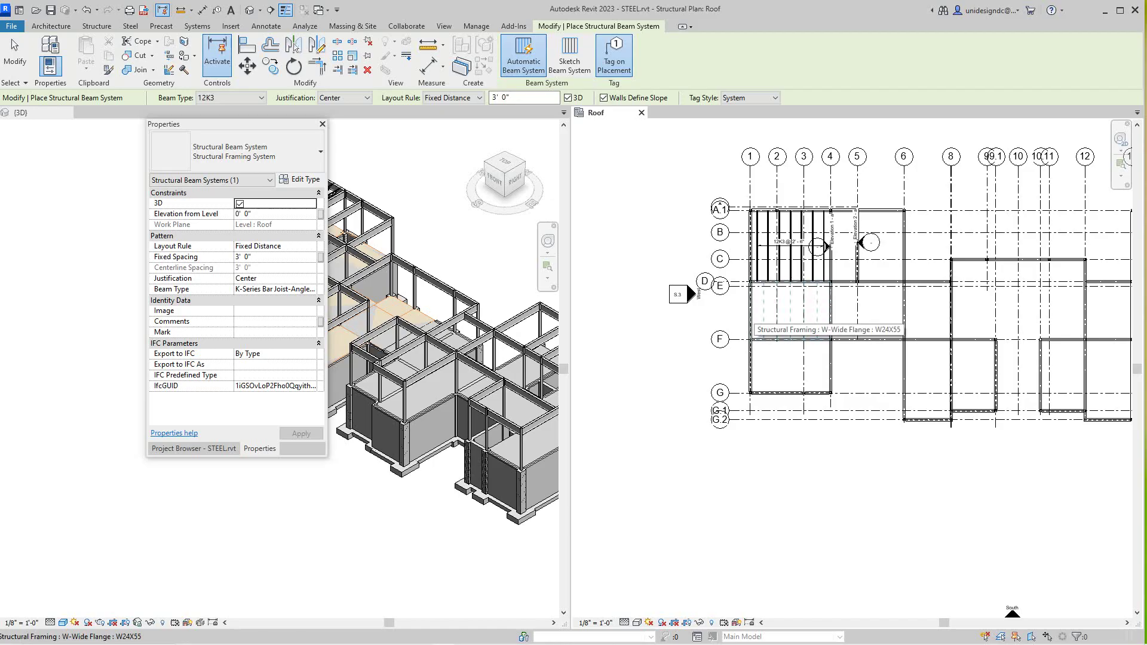
{"action": "scroll", "coordinate": [754, 311], "scroll_direction": "up", "scroll_amount": 2}
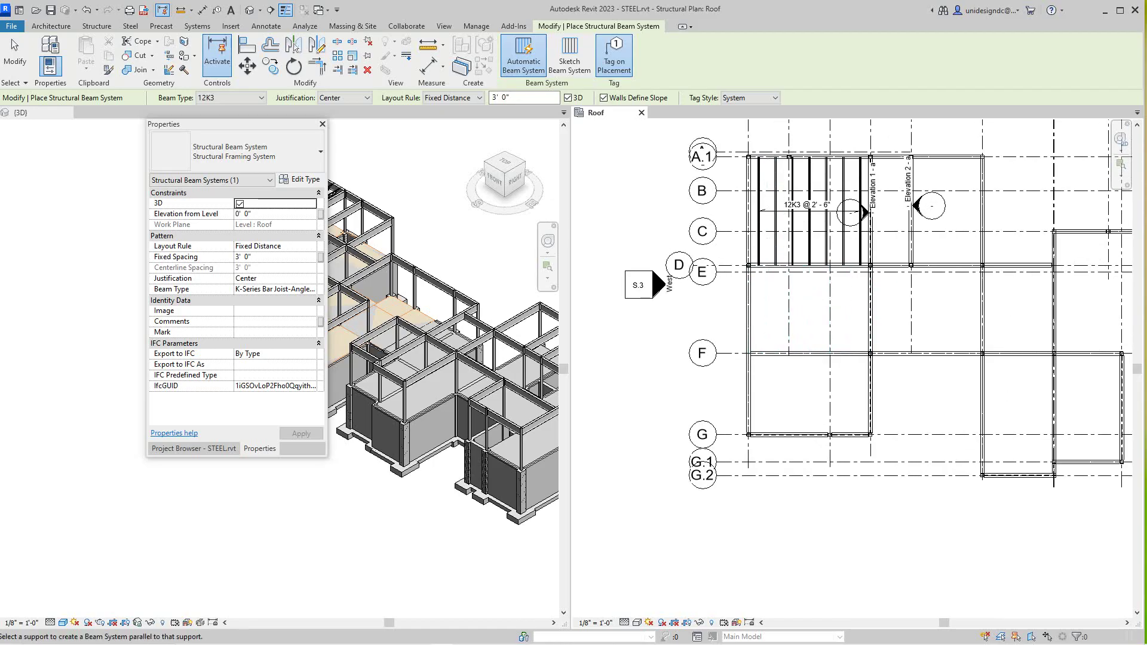
{"action": "left_click", "coordinate": [262, 256]}
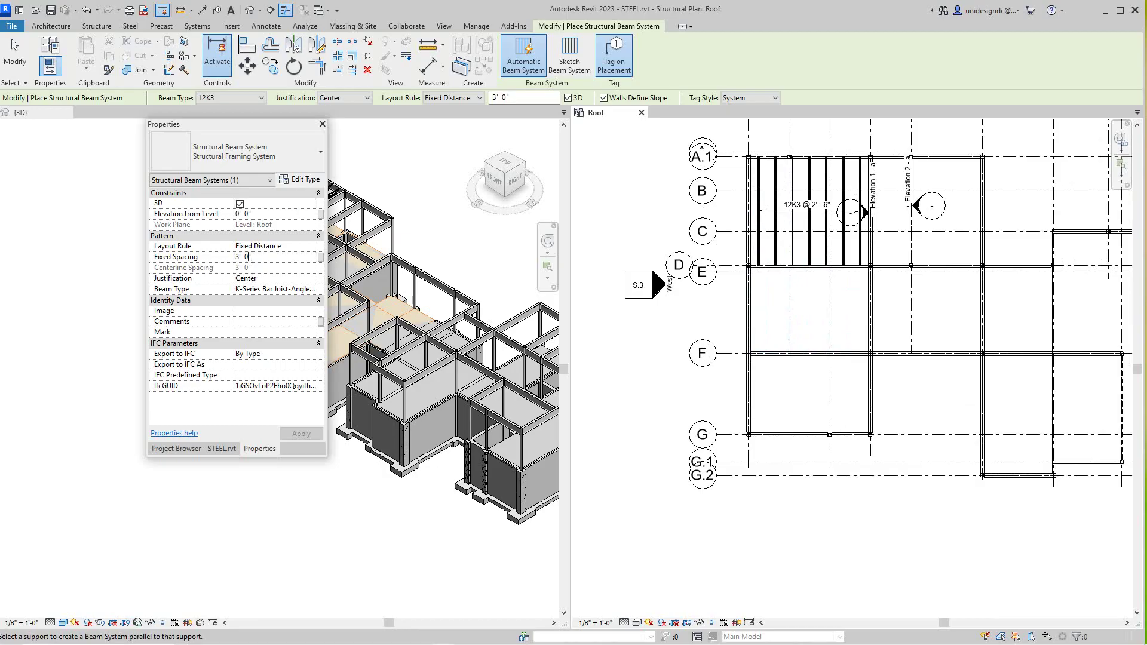
{"action": "left_click_drag", "start_coordinate": [248, 257], "coordinate": [235, 257]}
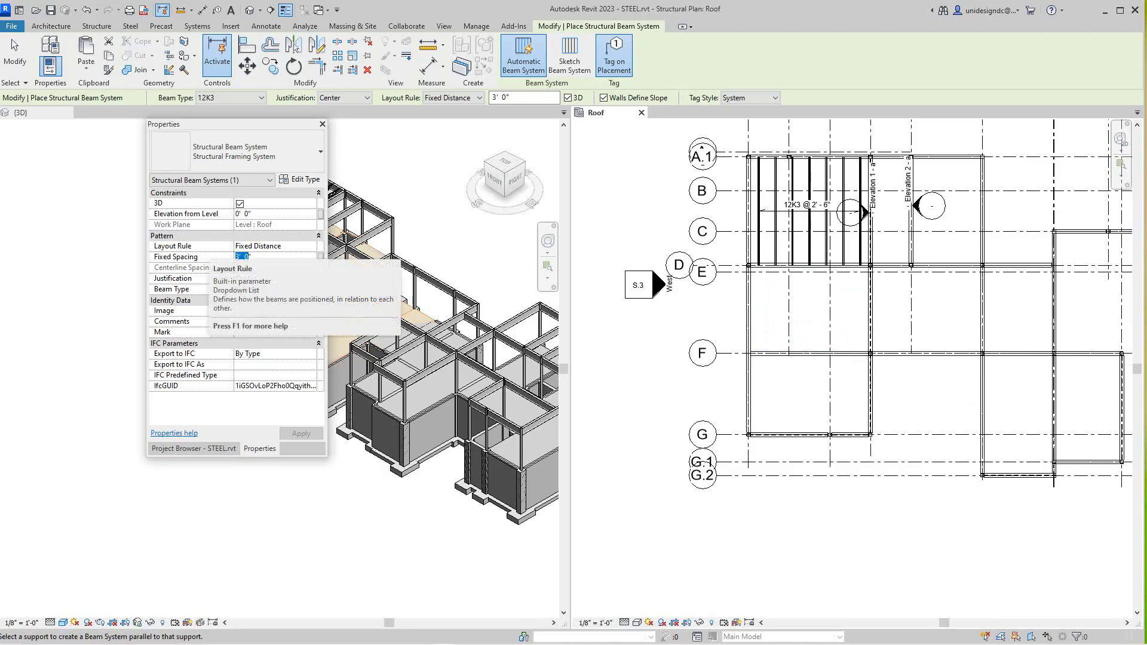
{"action": "type", "text": "2 6"}
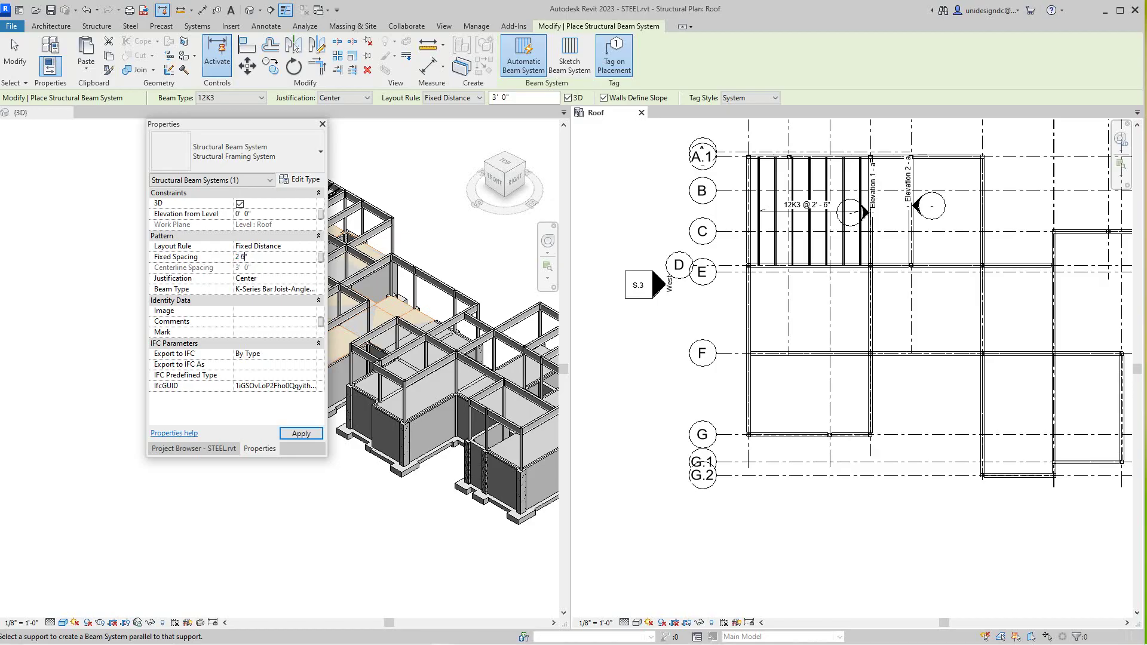
{"action": "key", "text": "Return"}
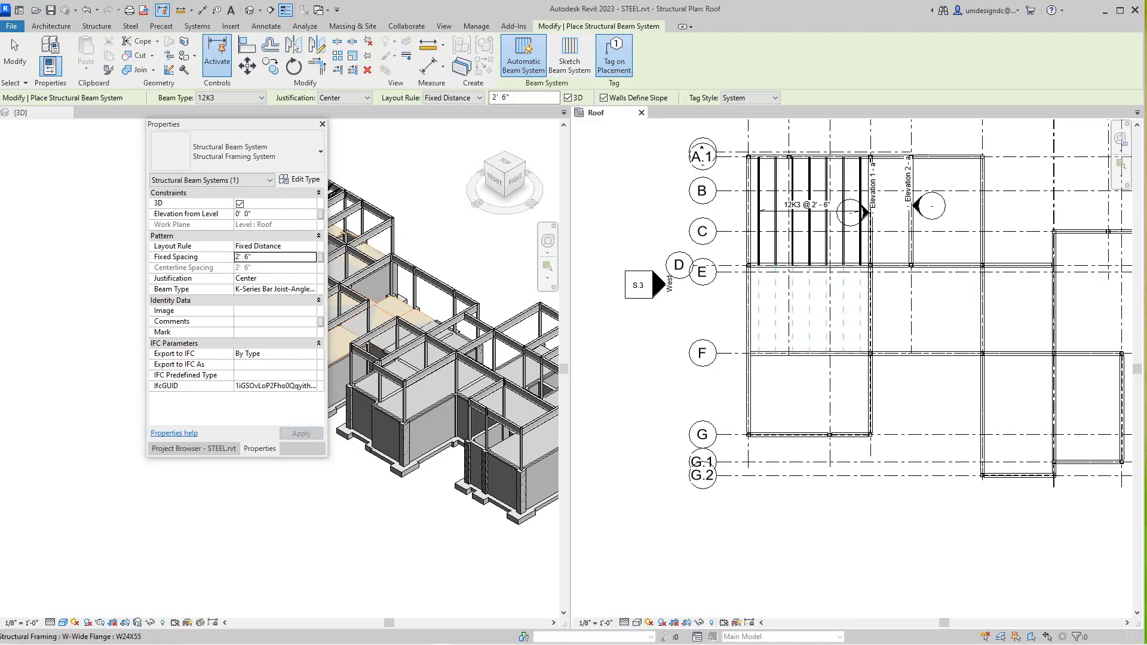
- Place 12K3 beam systems in the roof bays between grids 1 and 4, from E to F and from F to G
{"action": "left_click", "coordinate": [749, 310]}
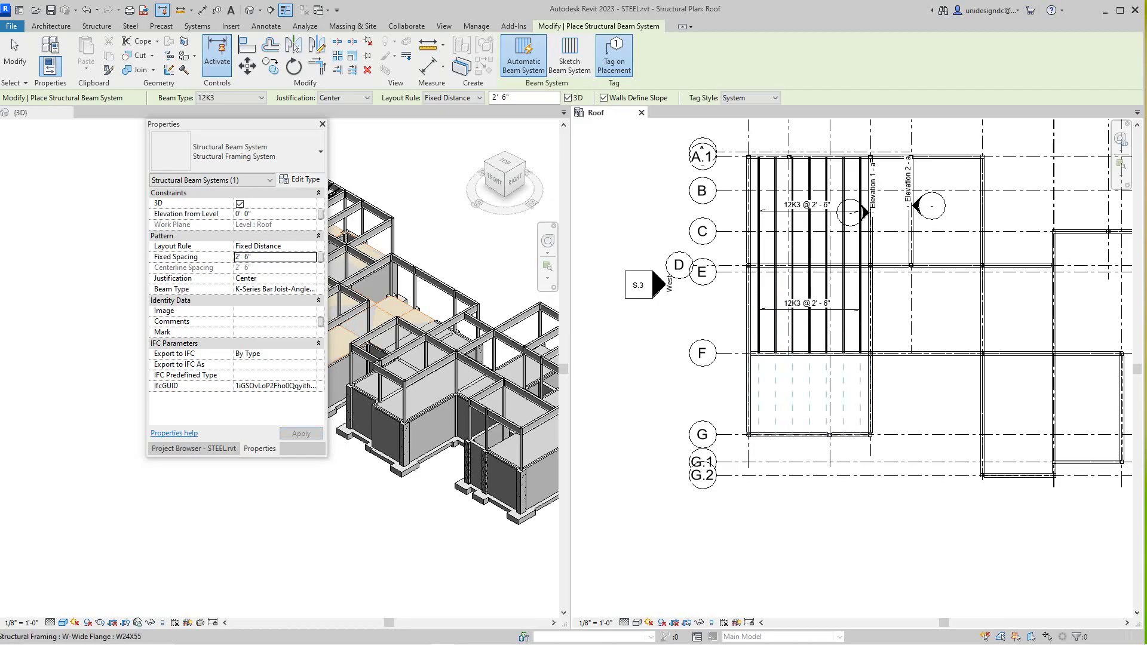
{"action": "left_click", "coordinate": [871, 394]}
{"action": "left_click_drag", "start_coordinate": [218, 124], "coordinate": [63, 214]}
- Examine the placed roof joists in the 3D view and the neighbouring bays around grids 4 to 6 in the roof plan
{"action": "scroll", "coordinate": [846, 404], "scroll_direction": "down", "scroll_amount": 2}
{"action": "scroll", "coordinate": [935, 334], "scroll_direction": "up", "scroll_amount": 3}
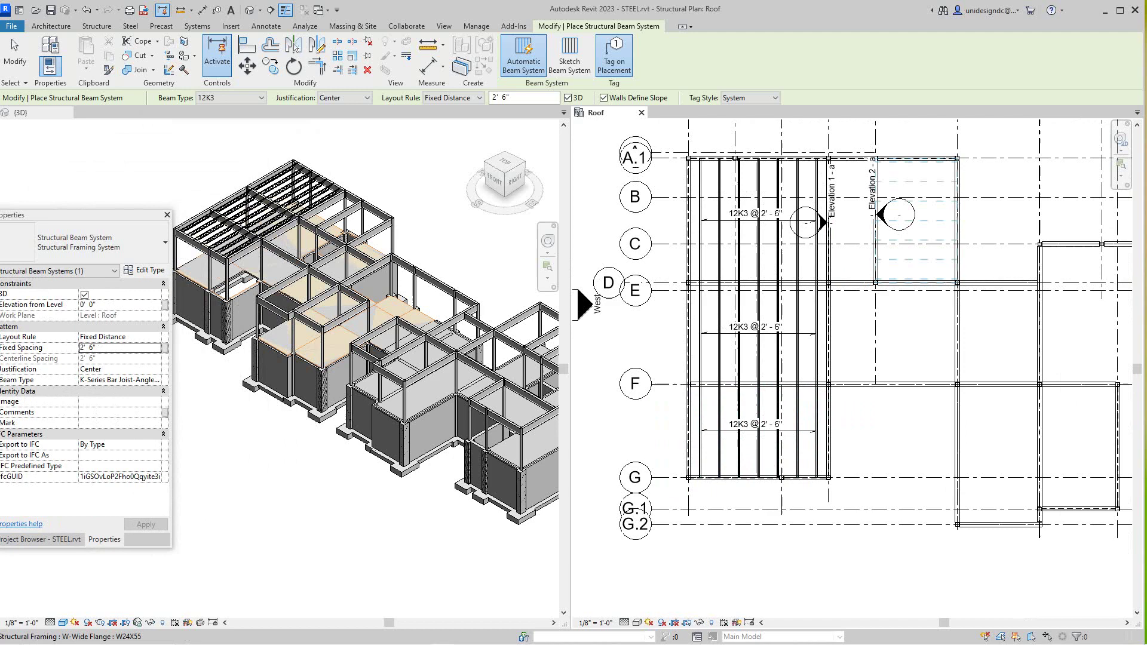
{"action": "scroll", "coordinate": [818, 281], "scroll_direction": "down", "scroll_amount": 2}
{"action": "middle_click_drag", "start_coordinate": [818, 281], "coordinate": [591, 240]}
{"action": "scroll", "coordinate": [607, 184], "scroll_direction": "up", "scroll_amount": 5}
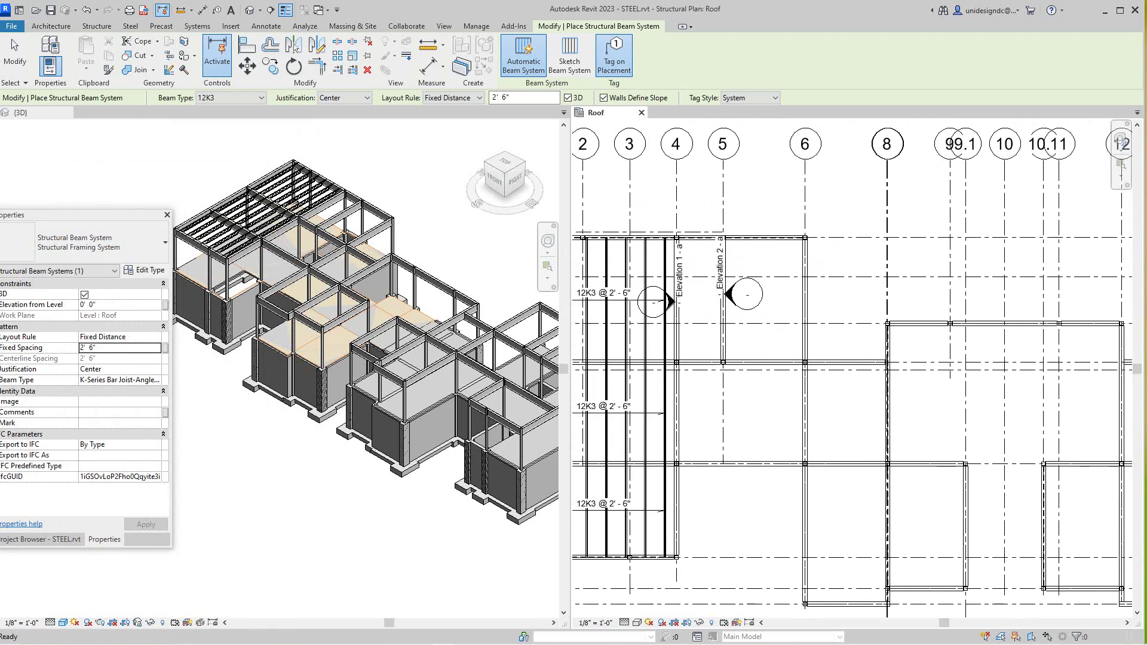
{"action": "scroll", "coordinate": [774, 273], "scroll_direction": "up", "scroll_amount": 1}
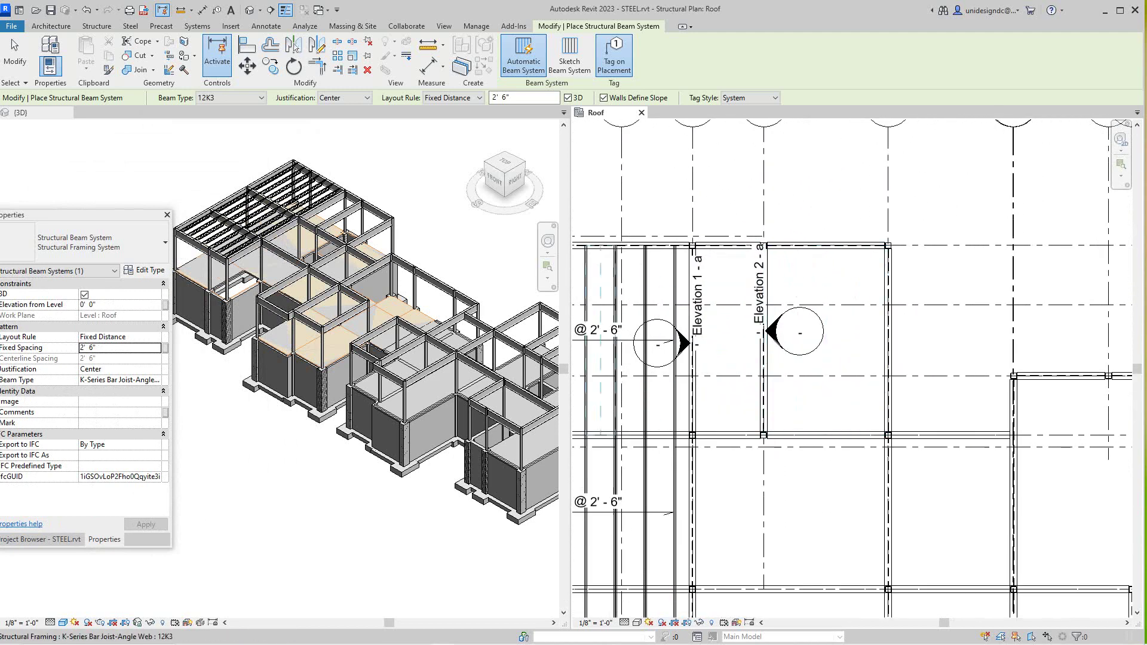
{"action": "scroll", "coordinate": [342, 228], "scroll_direction": "up", "scroll_amount": 3}
{"action": "scroll", "coordinate": [342, 228], "scroll_direction": "down", "scroll_amount": 6}
{"action": "scroll", "coordinate": [382, 298], "scroll_direction": "up", "scroll_amount": 3}
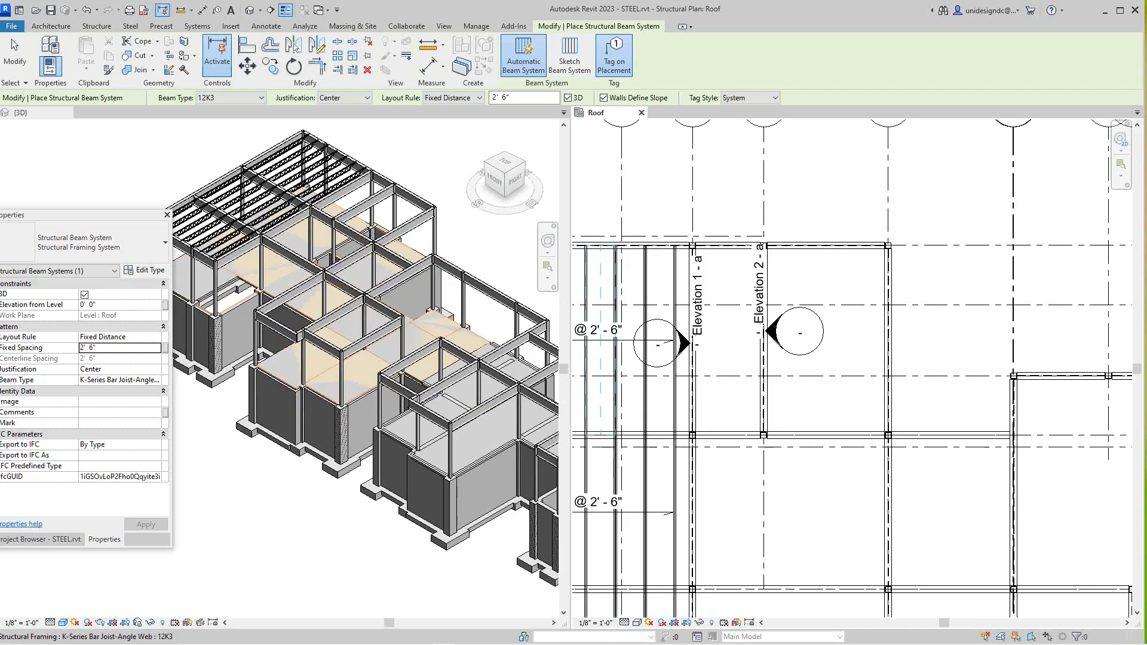
{"action": "scroll", "coordinate": [382, 299], "scroll_direction": "down", "scroll_amount": 3}
{"action": "scroll", "coordinate": [383, 299], "scroll_direction": "up", "scroll_amount": 1}
{"action": "scroll", "coordinate": [453, 284], "scroll_direction": "up", "scroll_amount": 5}
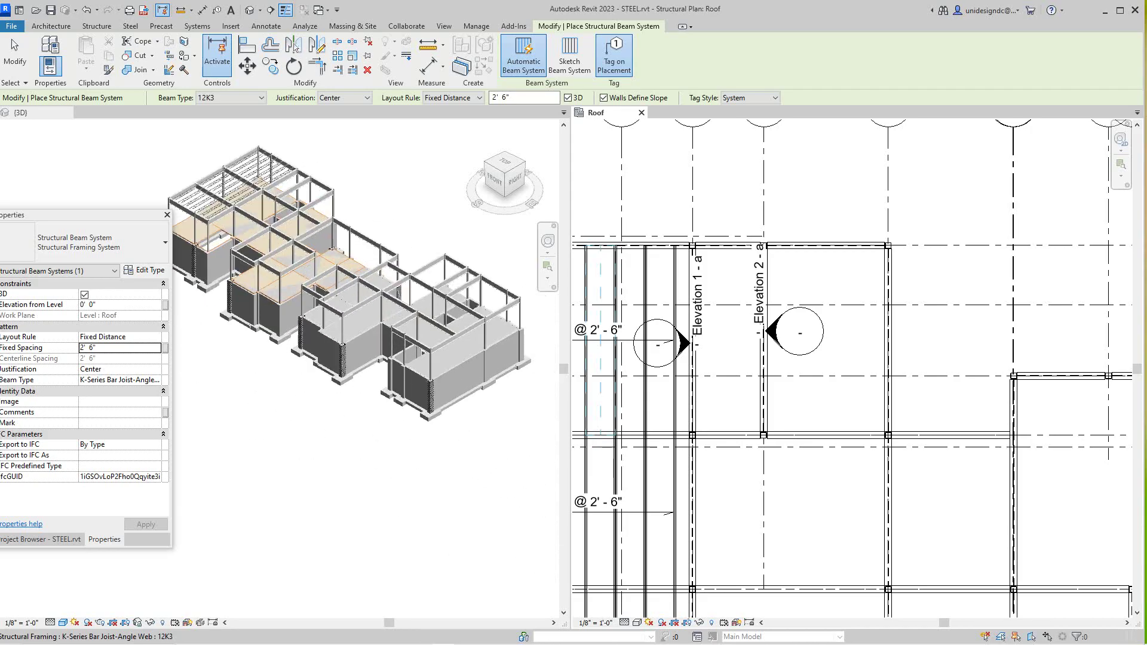
- Try a 12K3 beam system spanning between grids 4 and 5, from A.1 to E, and undo it
{"action": "scroll", "coordinate": [293, 191], "scroll_direction": "up", "scroll_amount": 2}
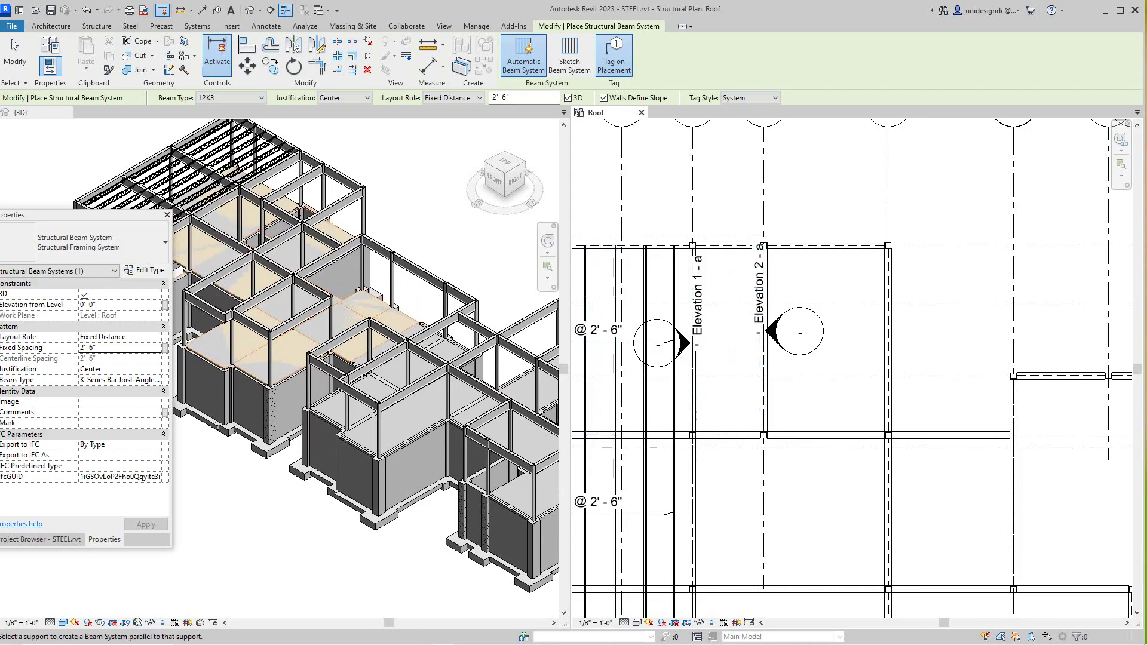
{"action": "scroll", "coordinate": [707, 311], "scroll_direction": "down", "scroll_amount": 2}
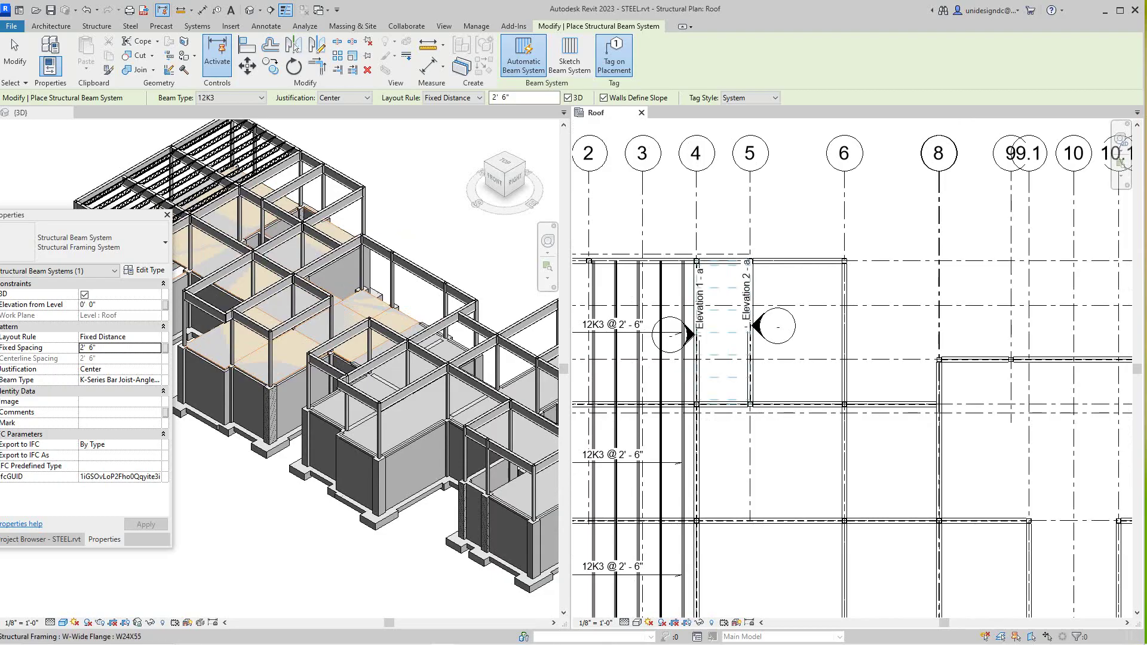
{"action": "left_click", "coordinate": [751, 267]}
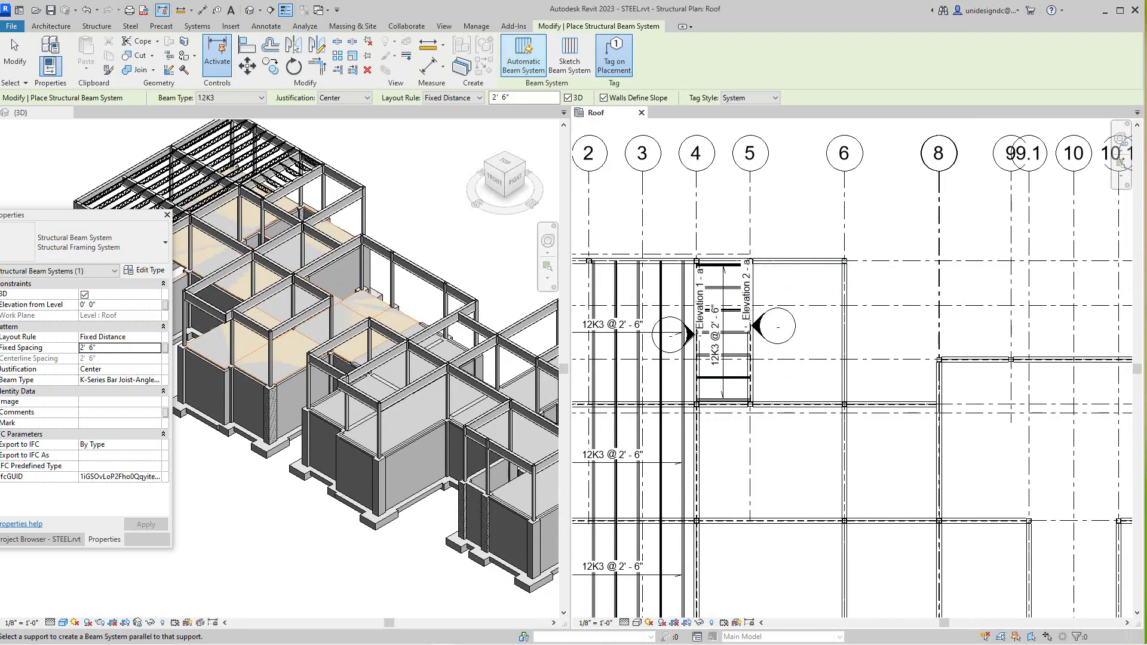
{"action": "left_click", "coordinate": [87, 9]}
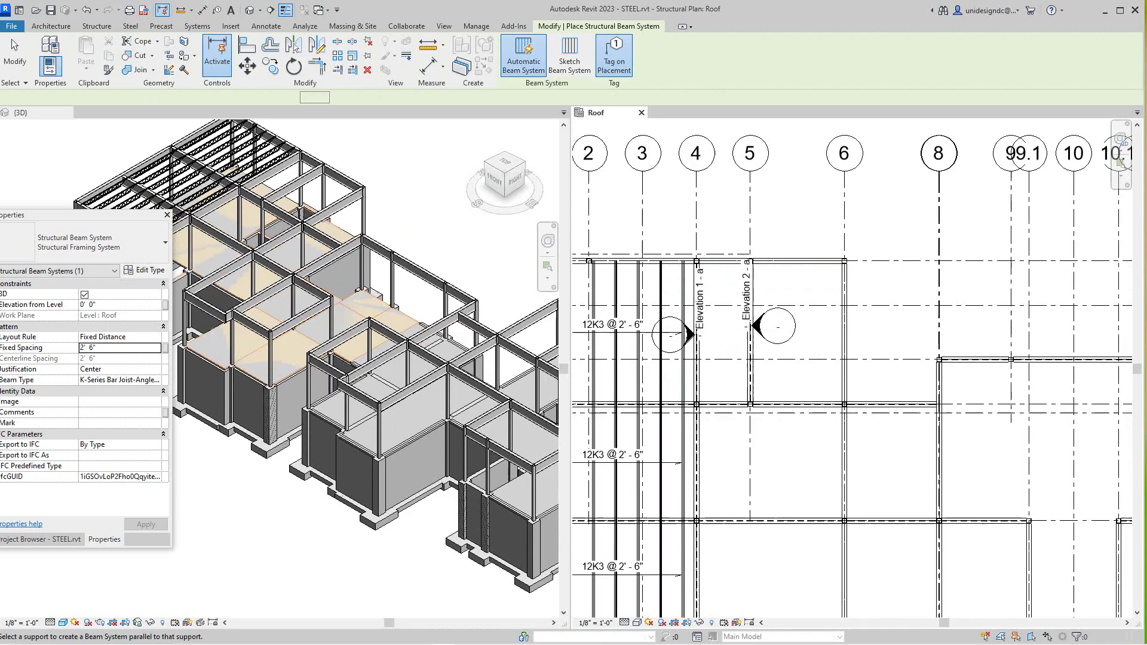
- Place 12K3 beam systems in the E–F bays between grids 4–6 and 6–8, and in the F–G.2 bay between grids 6 and 8
{"action": "scroll", "coordinate": [759, 299], "scroll_direction": "down", "scroll_amount": 3}
{"action": "scroll", "coordinate": [759, 298], "scroll_direction": "up", "scroll_amount": 1}
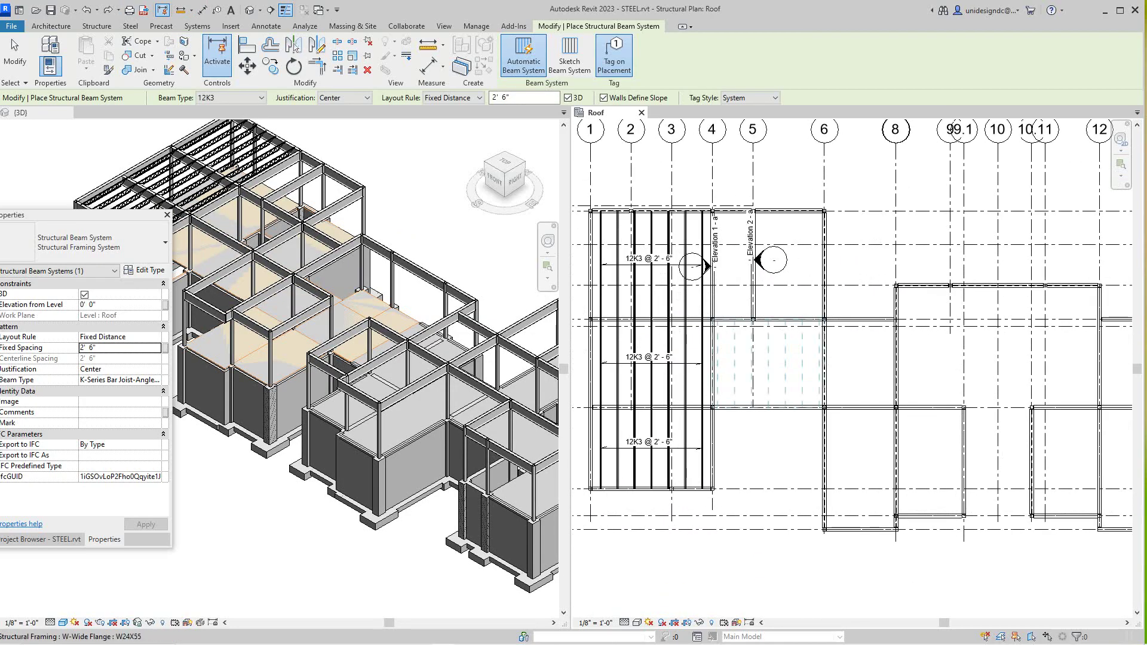
{"action": "left_click", "coordinate": [823, 364]}
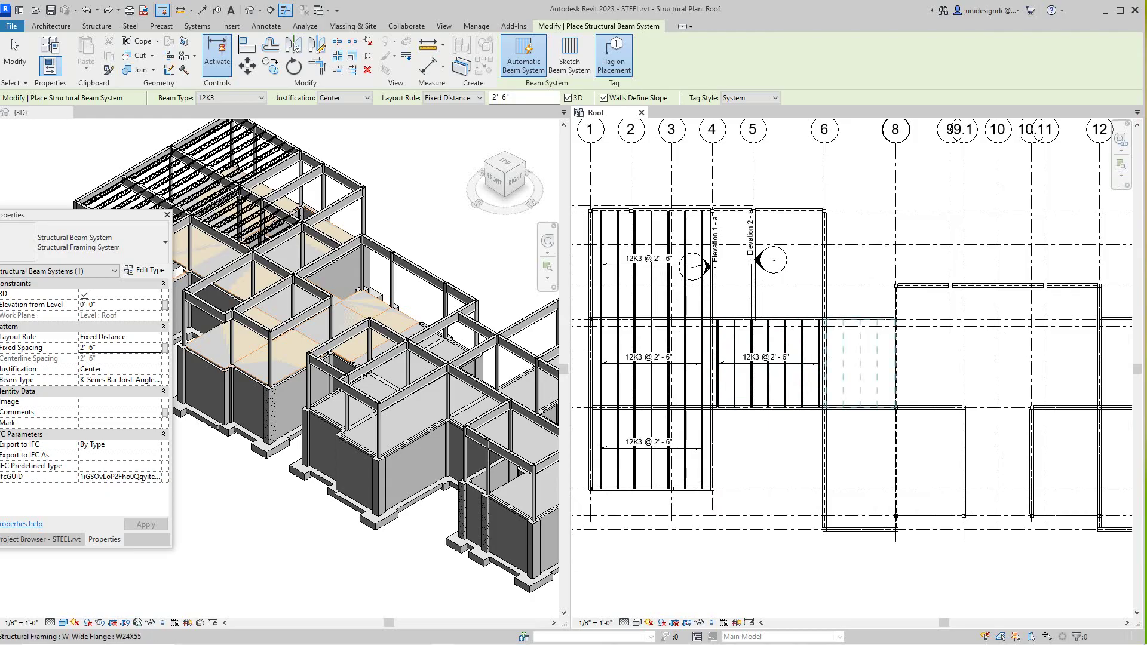
{"action": "left_click", "coordinate": [894, 352]}
{"action": "scroll", "coordinate": [890, 350], "scroll_direction": "down", "scroll_amount": 2}
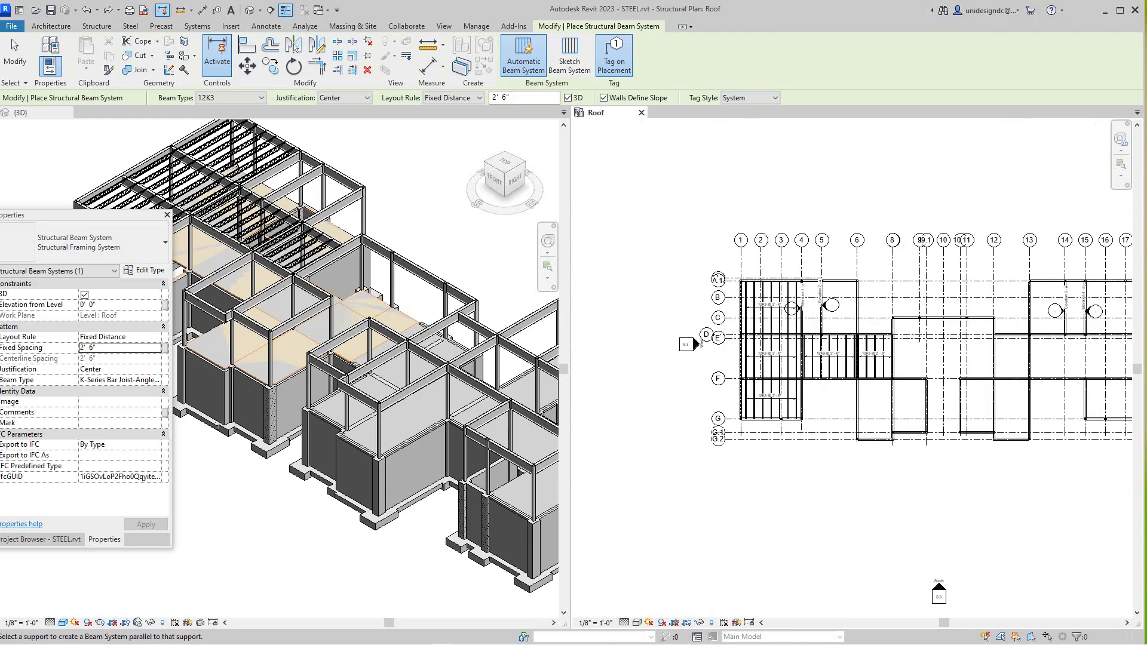
{"action": "scroll", "coordinate": [414, 287], "scroll_direction": "down", "scroll_amount": 5}
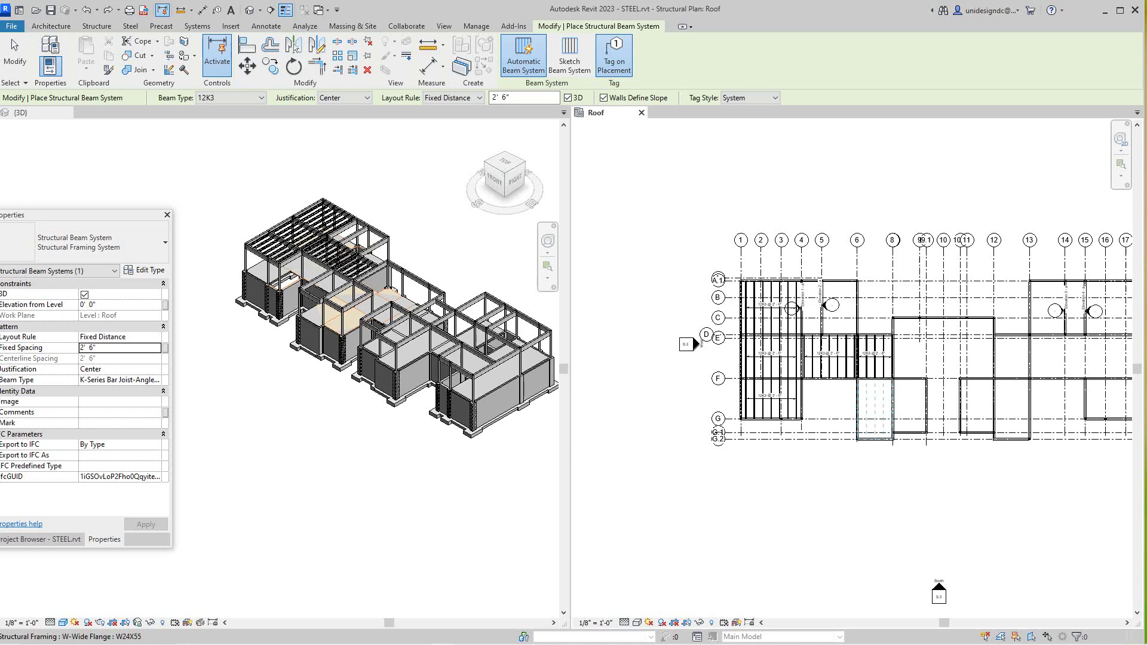
{"action": "left_click", "coordinate": [858, 408]}
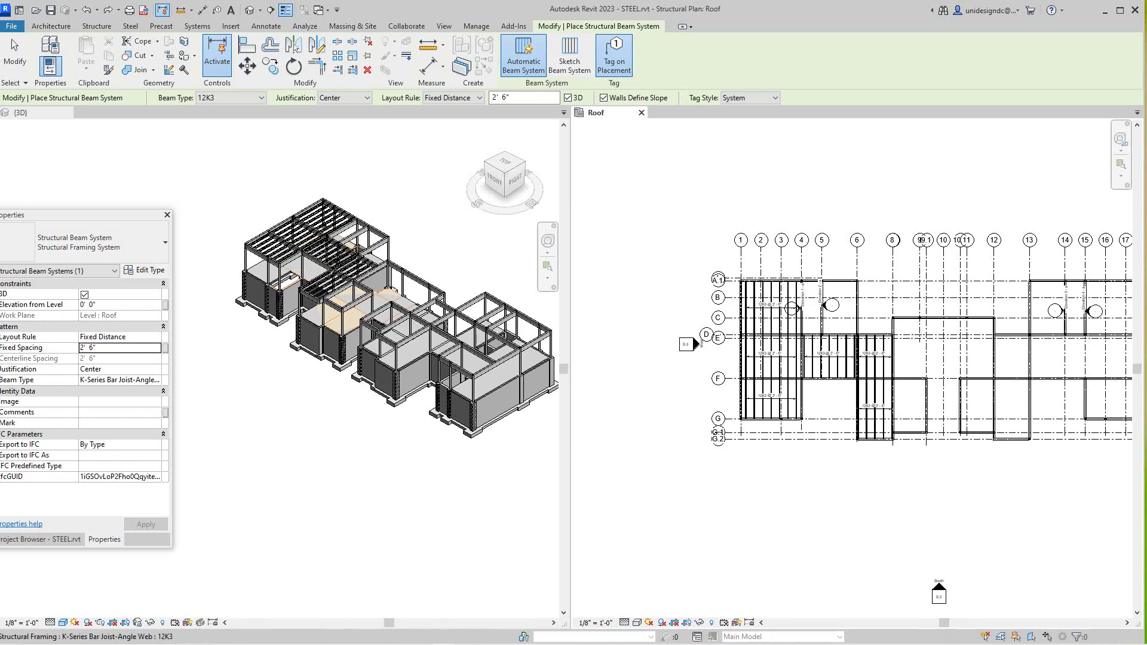
- Place 12K3 beam systems in the F–G.1 bays between grids 8 and 9.1 and between grids 10.1 and 12
{"action": "scroll", "coordinate": [349, 302], "scroll_direction": "up", "scroll_amount": 2}
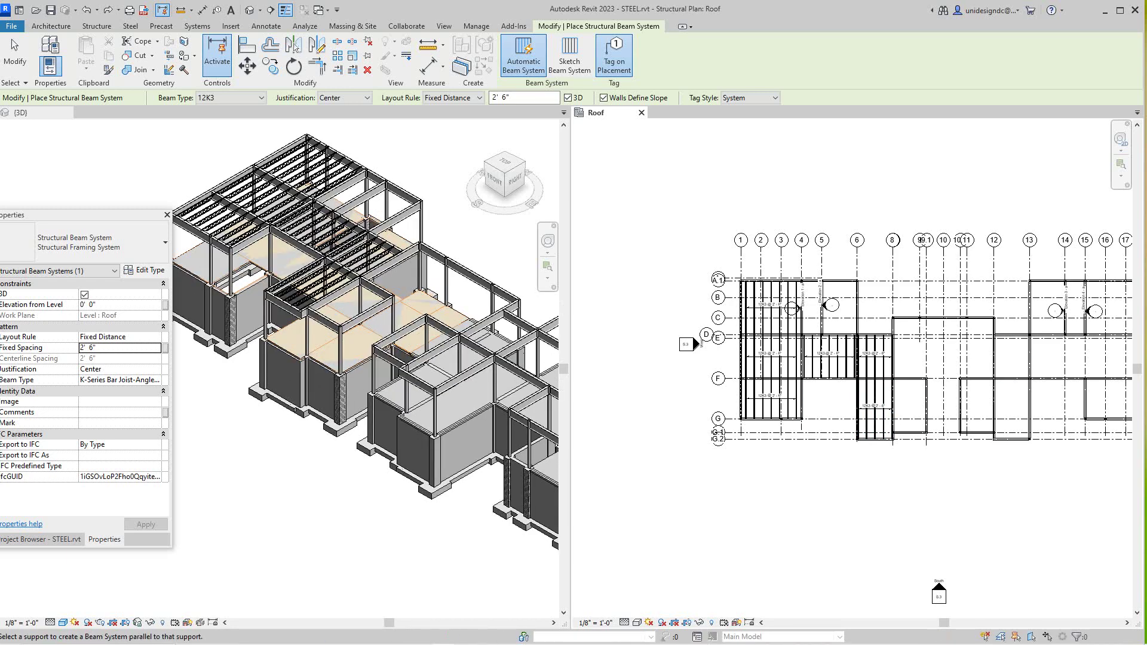
{"action": "scroll", "coordinate": [349, 301], "scroll_direction": "down", "scroll_amount": 4}
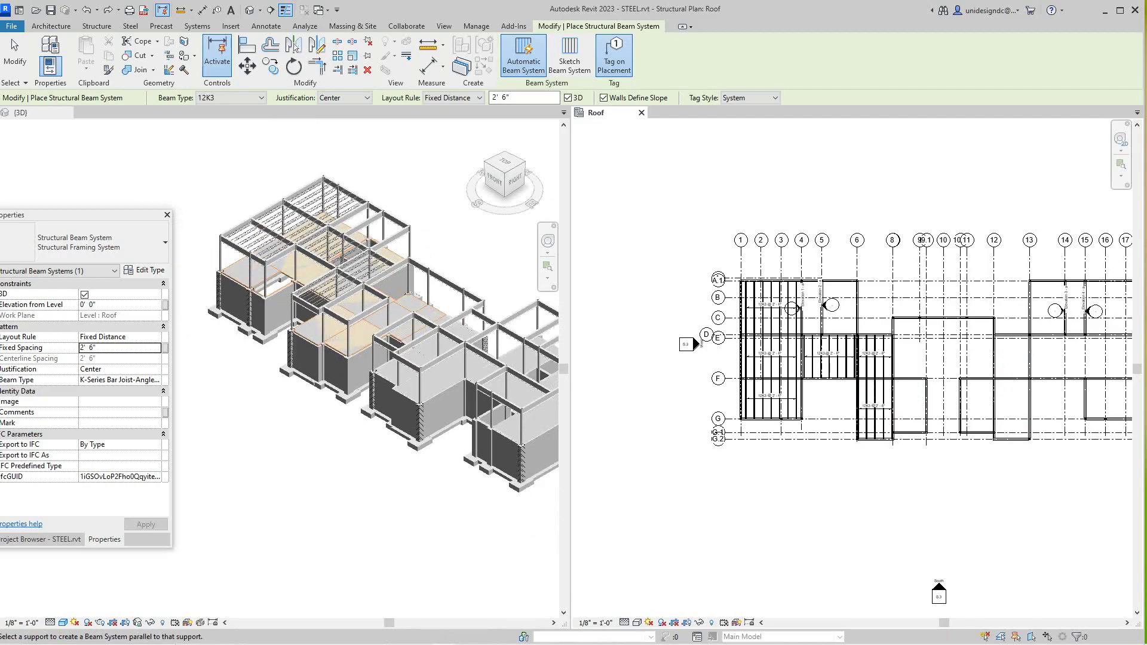
{"action": "scroll", "coordinate": [896, 350], "scroll_direction": "up", "scroll_amount": 1}
{"action": "scroll", "coordinate": [848, 349], "scroll_direction": "down", "scroll_amount": 5}
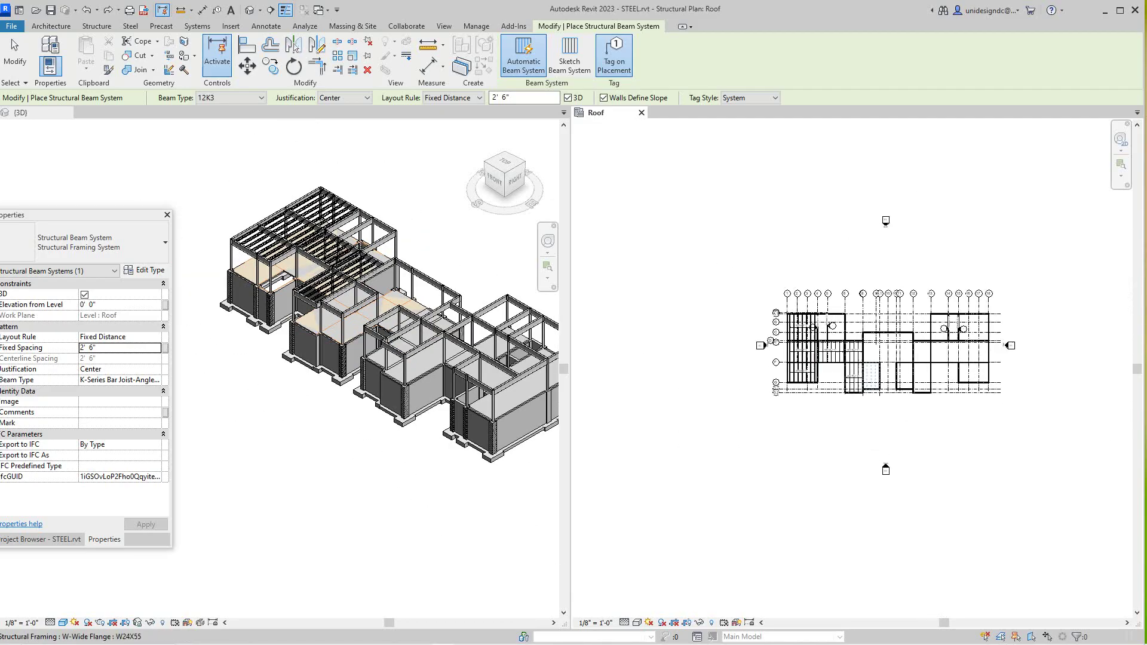
{"action": "scroll", "coordinate": [869, 380], "scroll_direction": "up", "scroll_amount": 4}
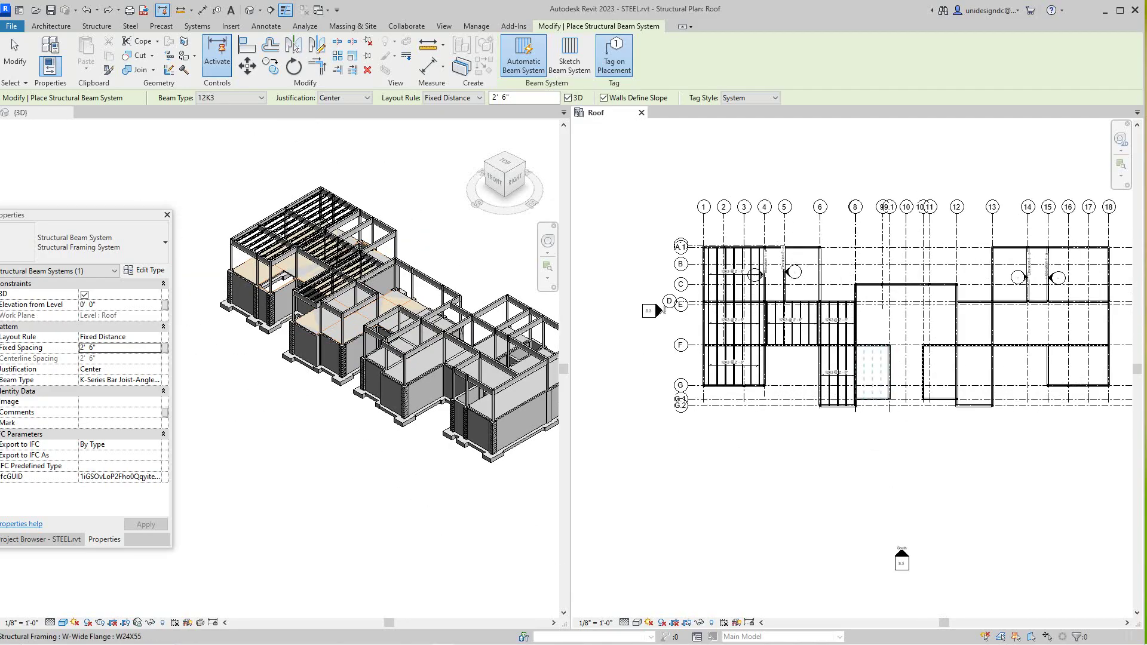
{"action": "left_click", "coordinate": [874, 370]}
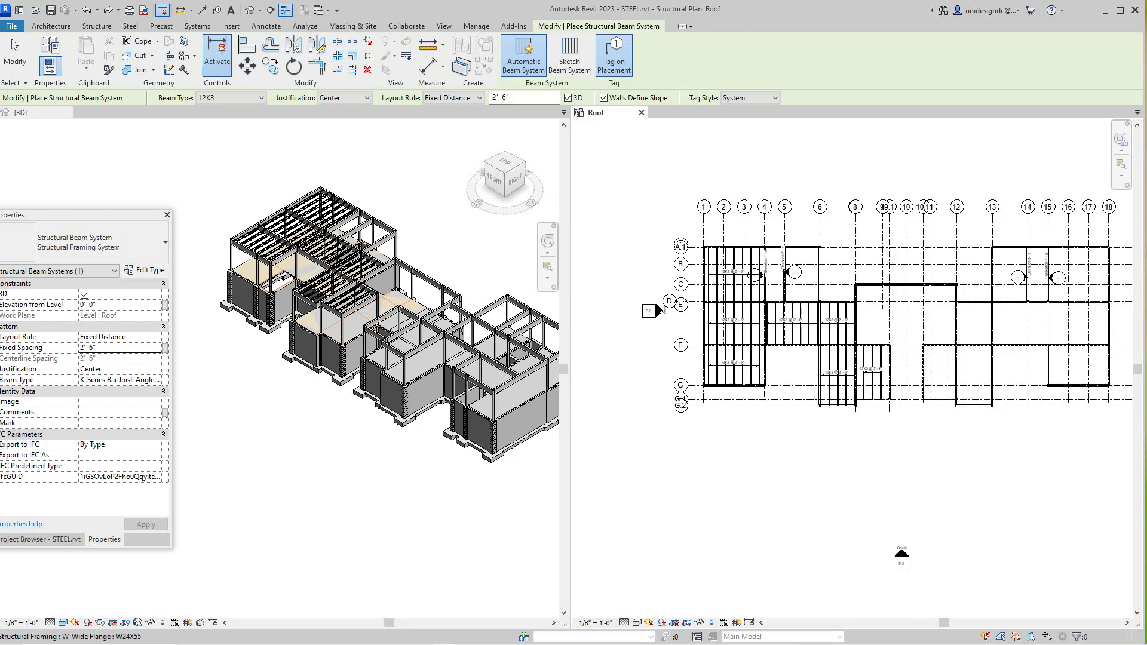
{"action": "left_click", "coordinate": [925, 367]}
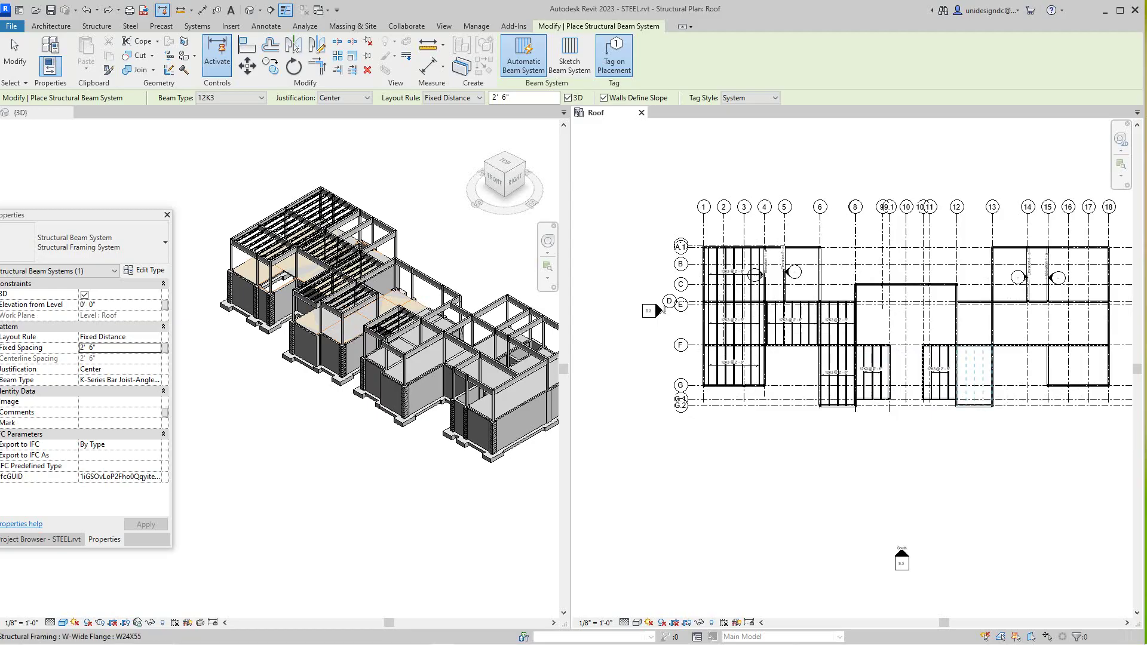
- Place 12K3 beam systems in the F–G.2 bay between grids 12 and 13 and in the F–G bay between grids 15 and 18
{"action": "left_click", "coordinate": [958, 373]}
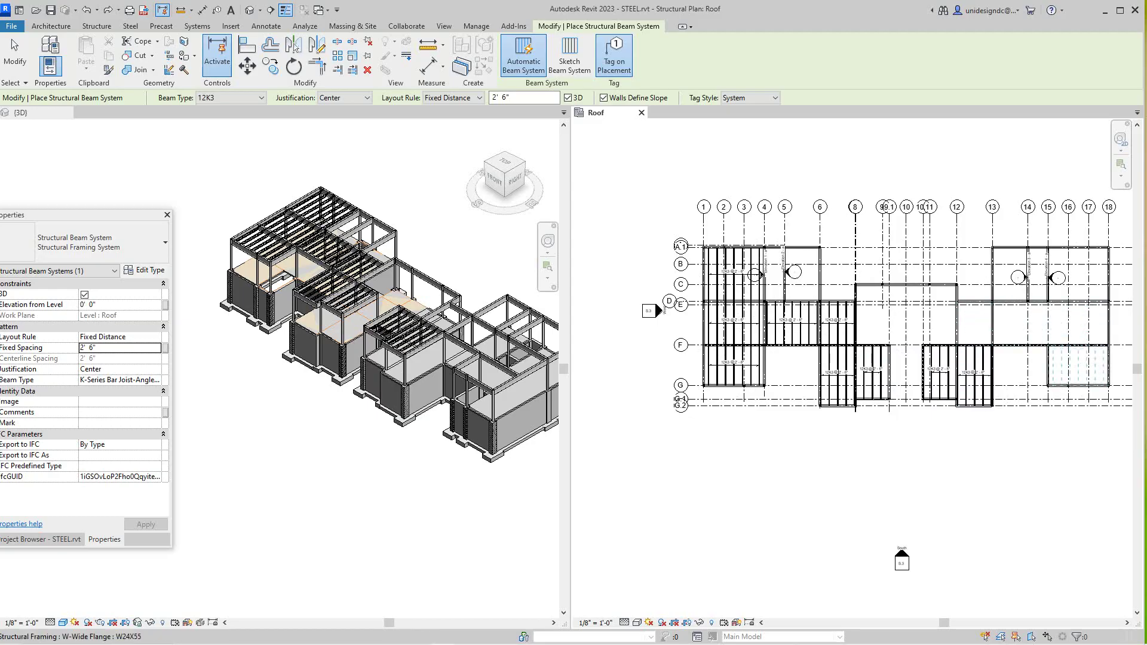
{"action": "left_click", "coordinate": [1049, 367]}
- Place 12K3 beam systems in the E–F bay between grids 13 and 18 and in the A.1–E bays between grids 13–14 and 15–18
{"action": "scroll", "coordinate": [1027, 322], "scroll_direction": "up", "scroll_amount": 3}
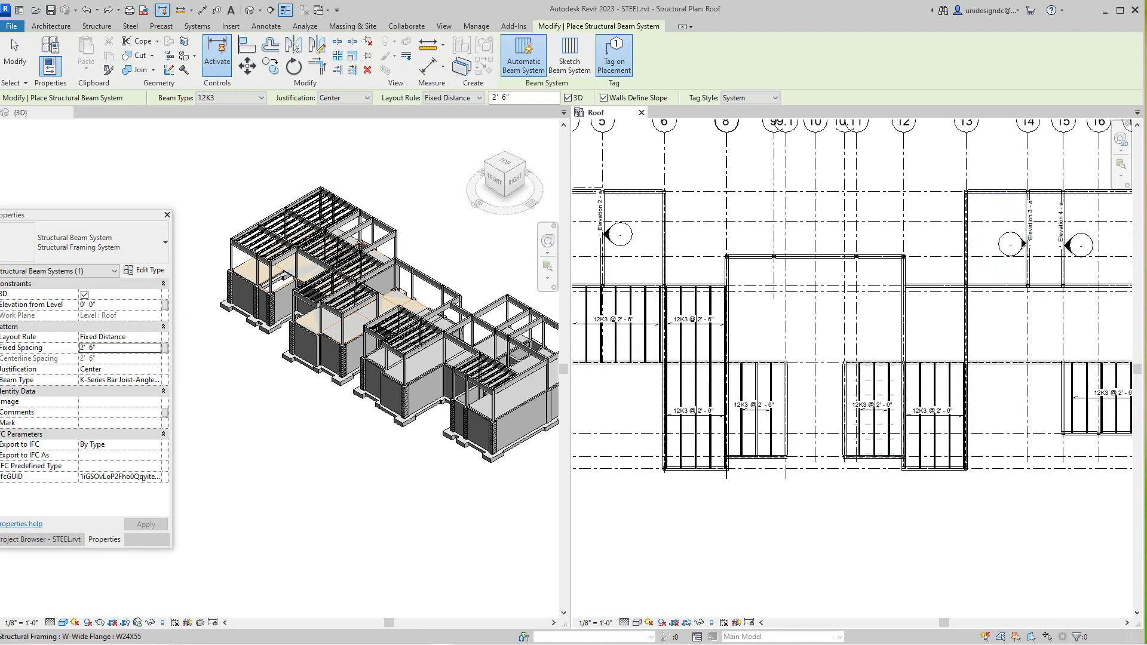
{"action": "scroll", "coordinate": [869, 361], "scroll_direction": "down", "scroll_amount": 2}
{"action": "scroll", "coordinate": [986, 344], "scroll_direction": "up", "scroll_amount": 2}
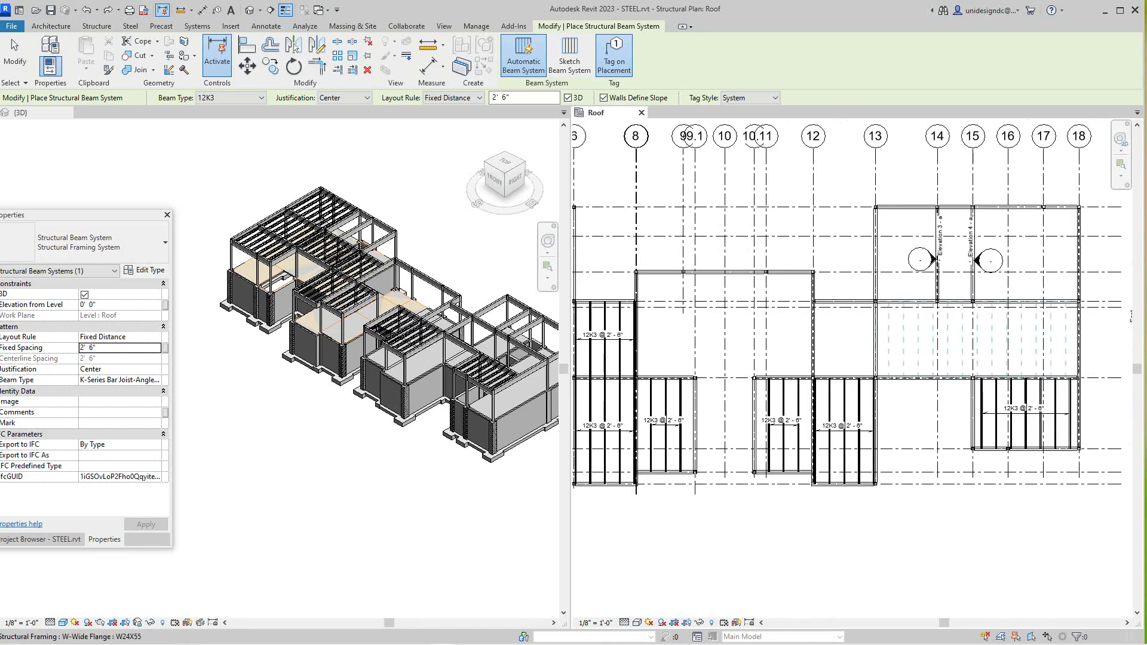
{"action": "left_click", "coordinate": [875, 338]}
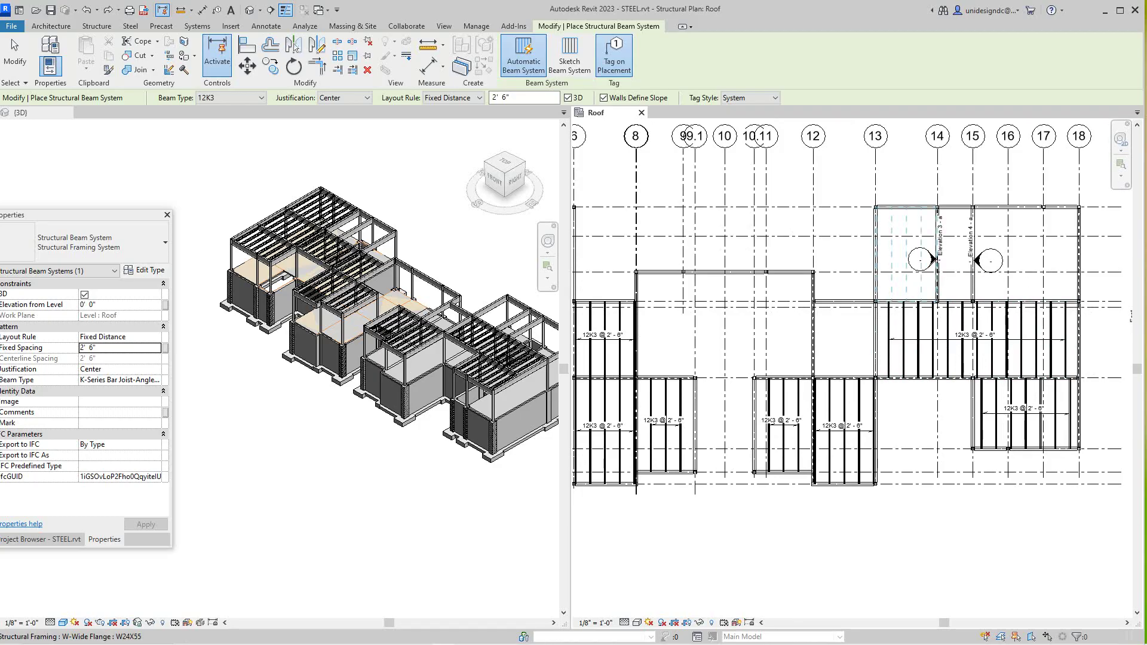
{"action": "left_click", "coordinate": [876, 258]}
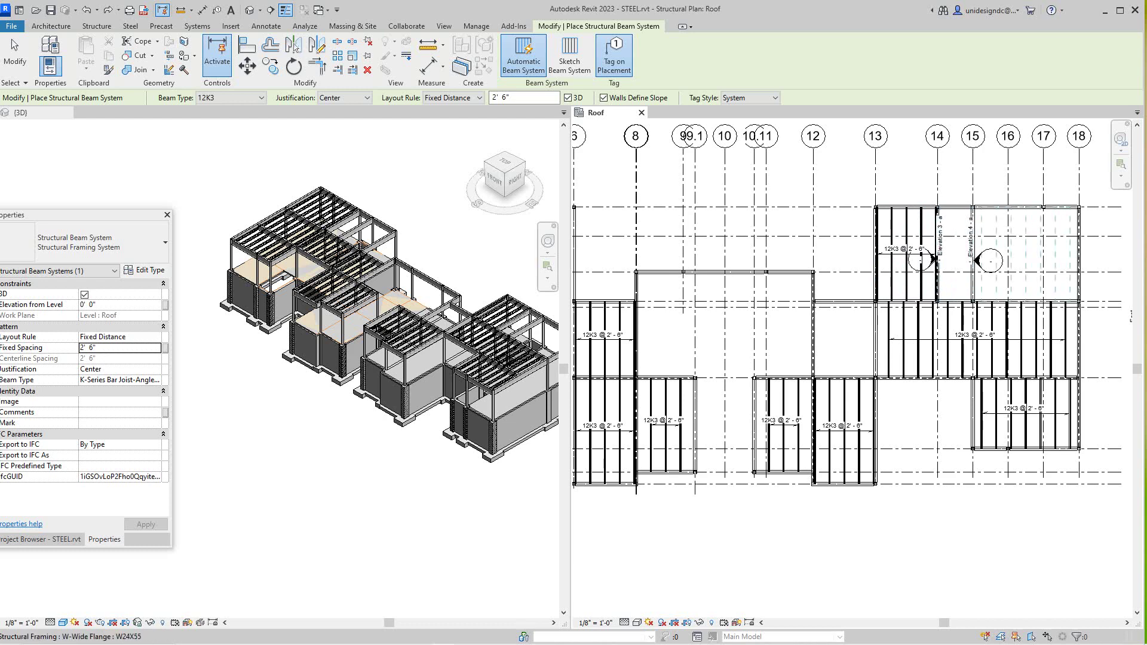
{"action": "scroll", "coordinate": [974, 319], "scroll_direction": "down", "scroll_amount": 3}
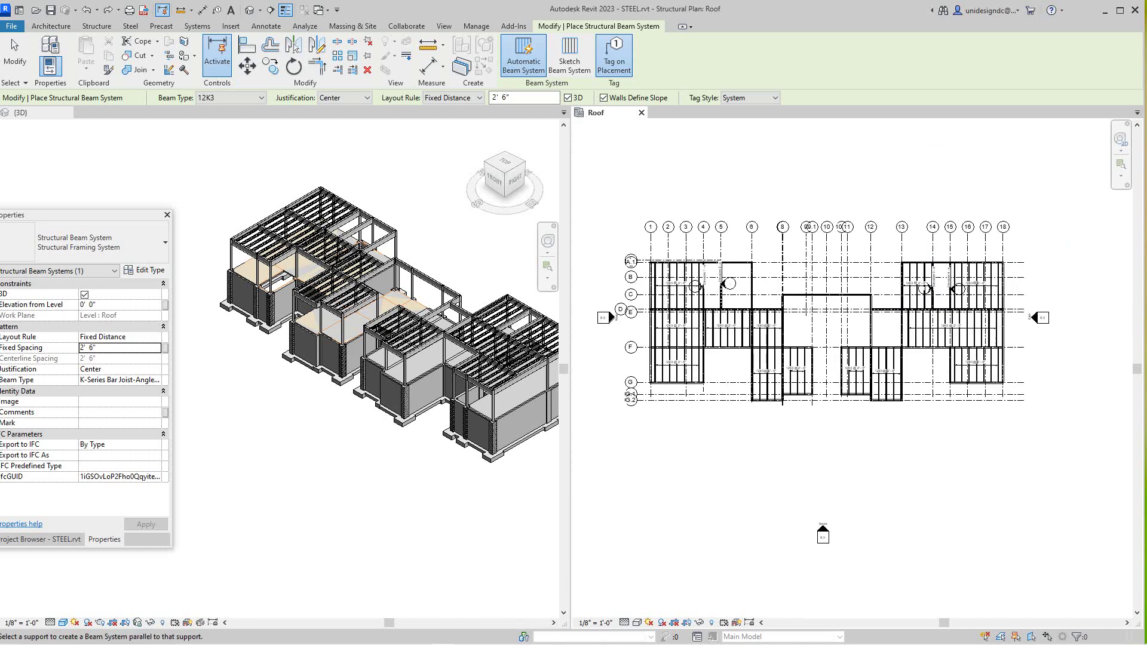
- Examine the framing around the central bay between grids 8 and 12 in the roof plan and the 3D view
{"action": "scroll", "coordinate": [784, 310], "scroll_direction": "up", "scroll_amount": 2}
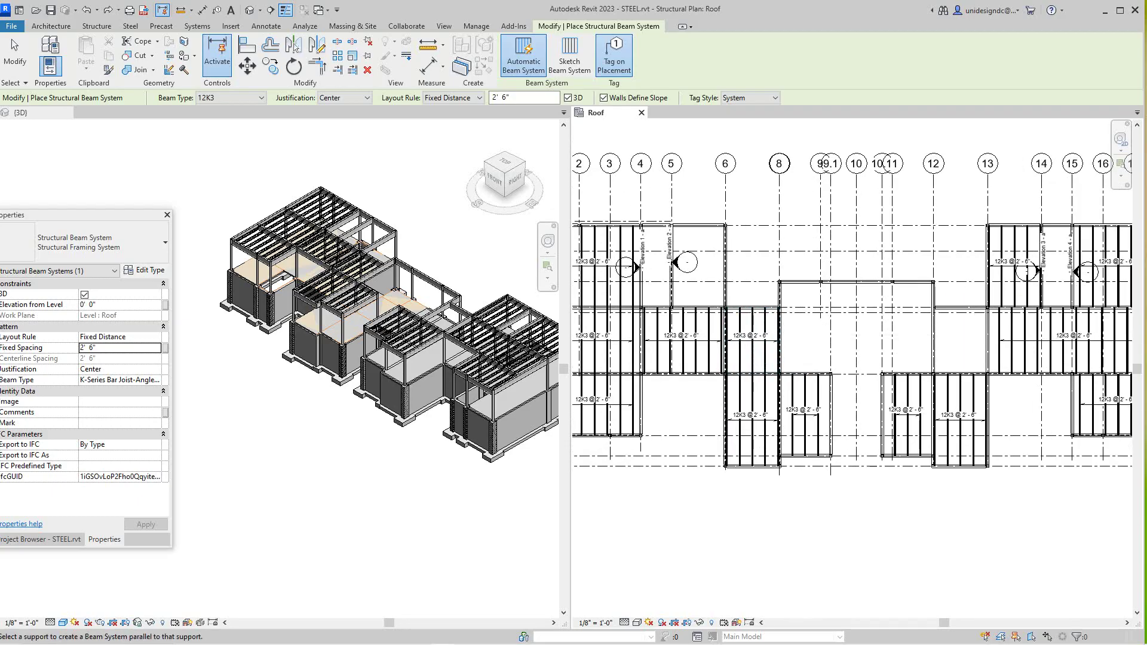
{"action": "scroll", "coordinate": [826, 367], "scroll_direction": "up", "scroll_amount": 2}
{"action": "scroll", "coordinate": [822, 366], "scroll_direction": "down", "scroll_amount": 4}
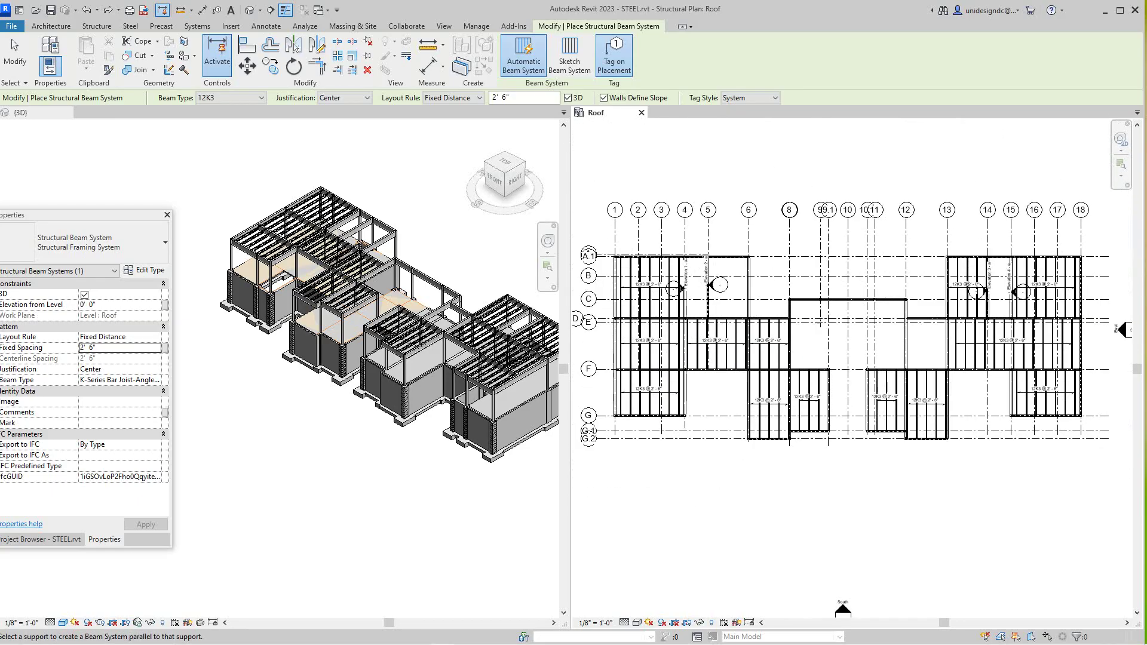
{"action": "scroll", "coordinate": [867, 369], "scroll_direction": "up", "scroll_amount": 7}
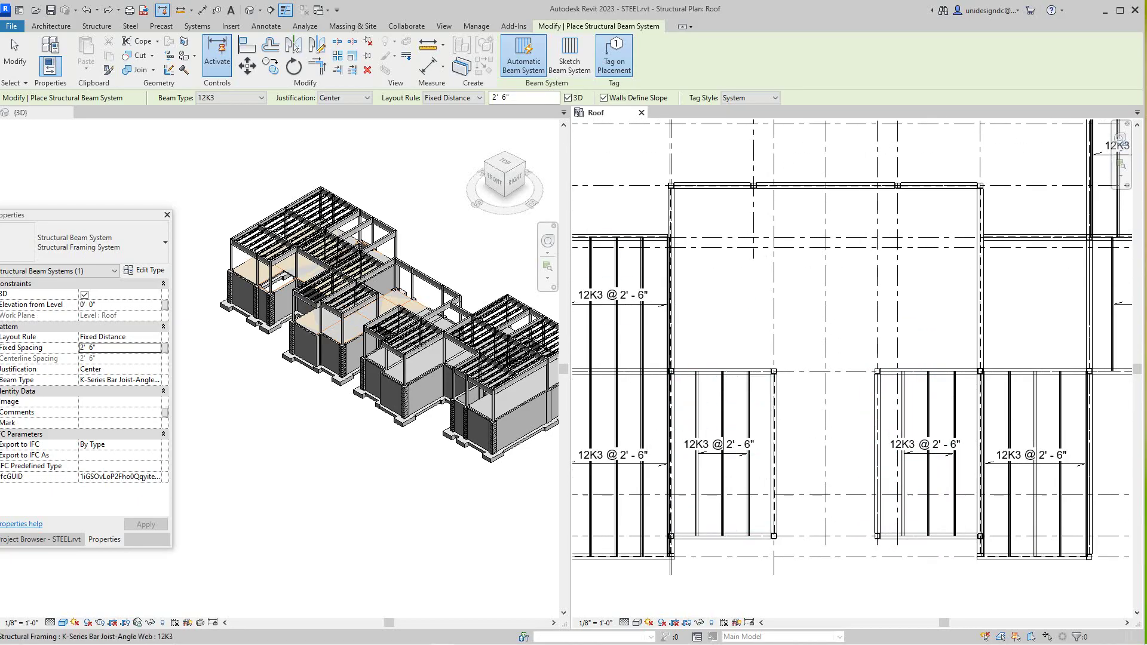
{"action": "scroll", "coordinate": [412, 303], "scroll_direction": "up", "scroll_amount": 2}
{"action": "scroll", "coordinate": [479, 312], "scroll_direction": "down", "scroll_amount": 2}
{"action": "scroll", "coordinate": [646, 335], "scroll_direction": "down", "scroll_amount": 2}
{"action": "scroll", "coordinate": [780, 380], "scroll_direction": "up", "scroll_amount": 2}
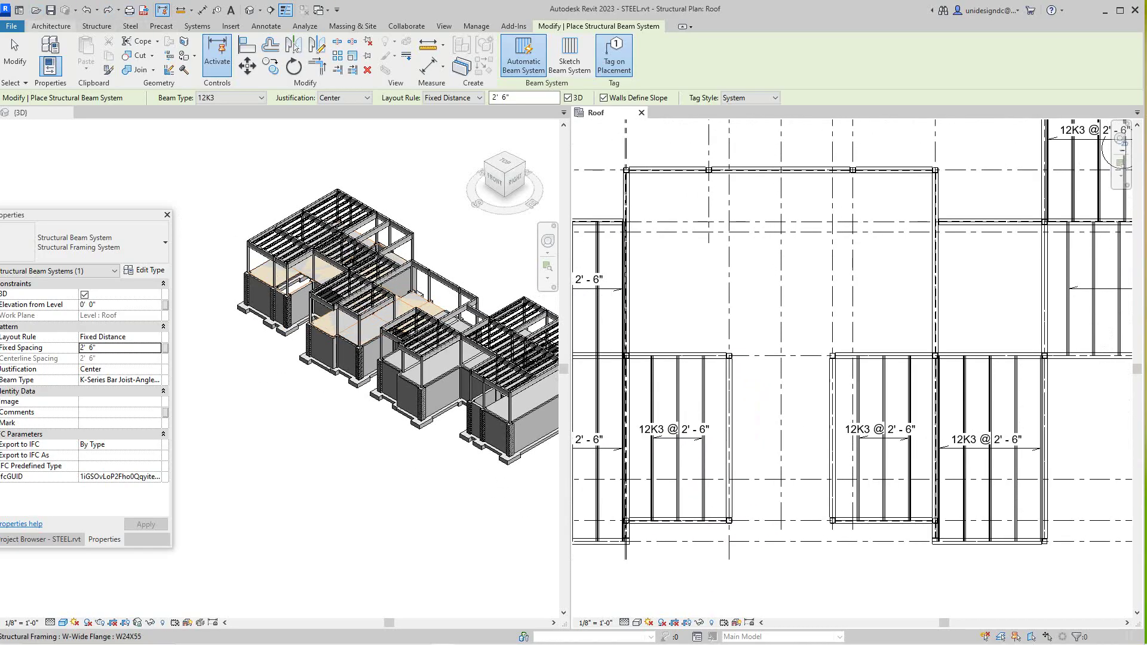
{"action": "scroll", "coordinate": [418, 272], "scroll_direction": "up", "scroll_amount": 5}
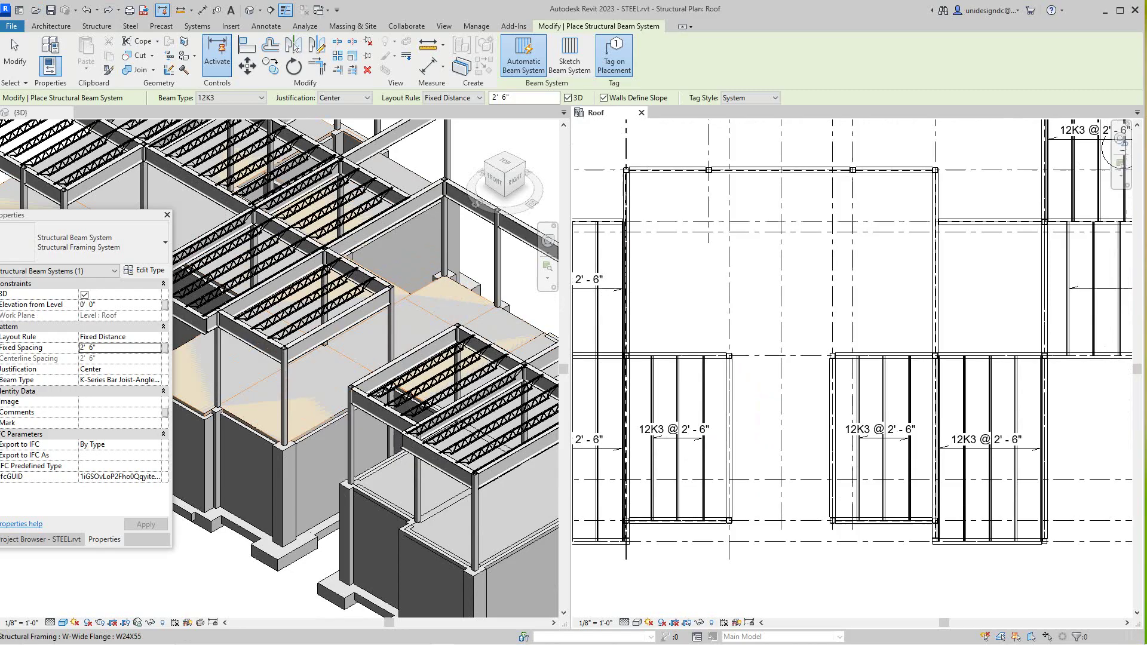
{"action": "left_click", "coordinate": [96, 25]}
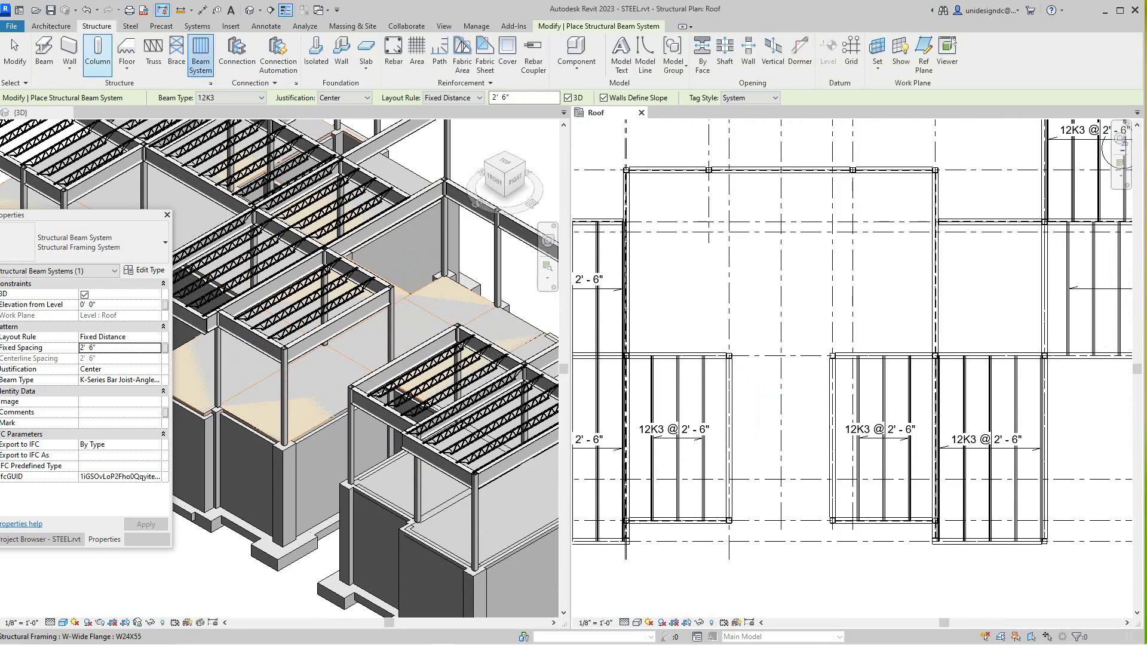
{"action": "left_click", "coordinate": [44, 50]}
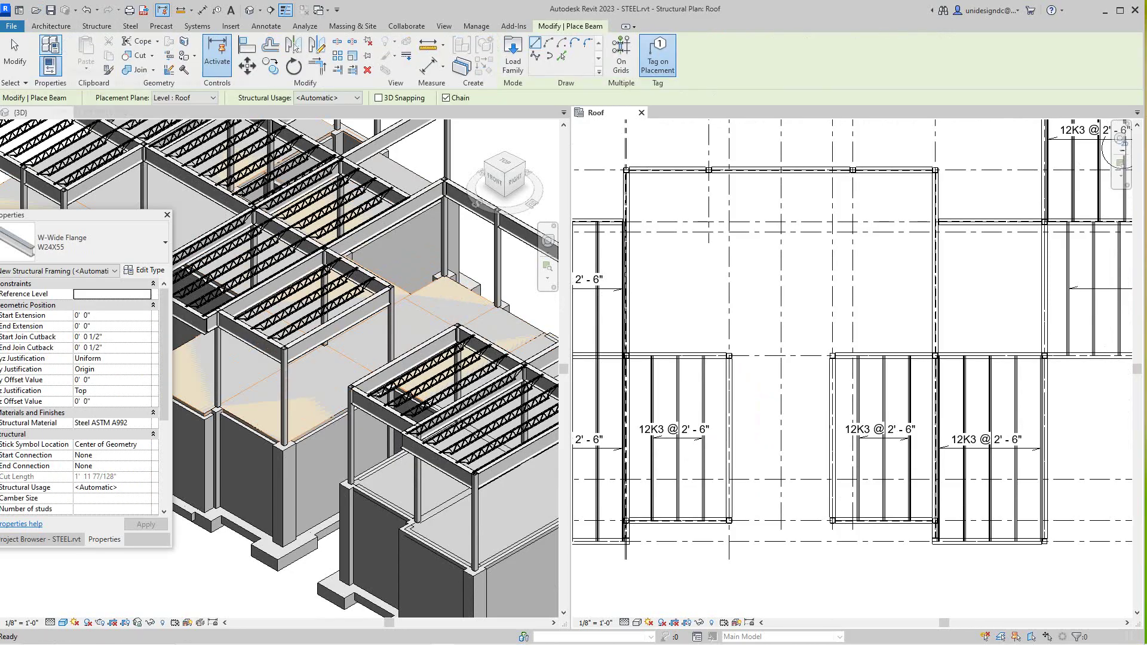
{"action": "scroll", "coordinate": [401, 286], "scroll_direction": "up", "scroll_amount": 4}
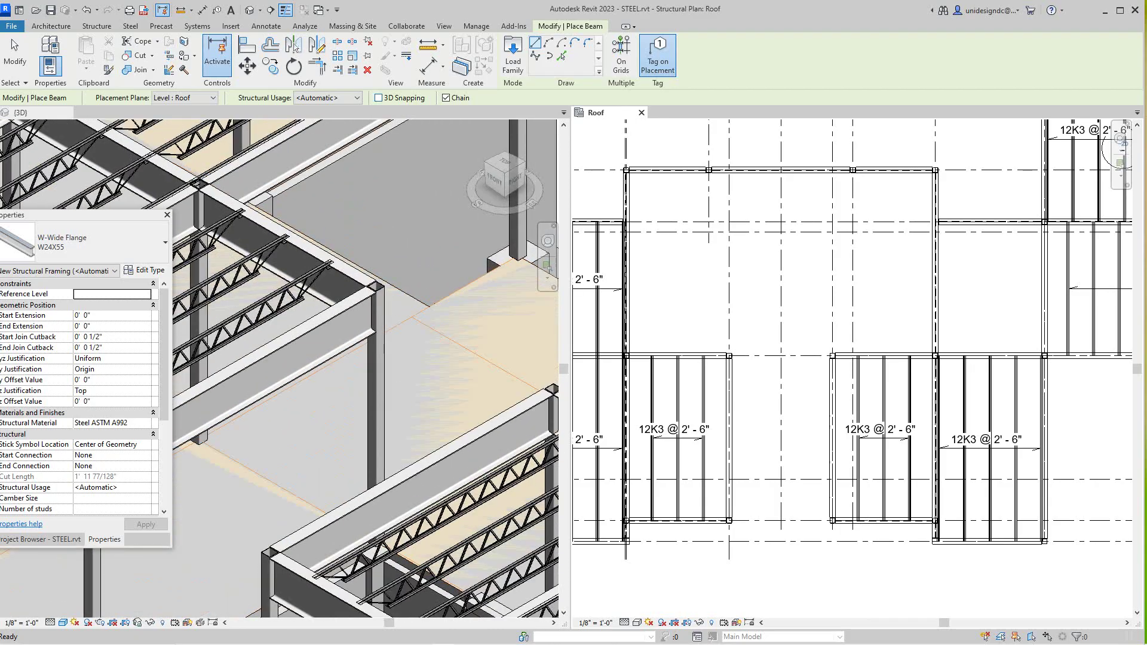
{"action": "scroll", "coordinate": [379, 293], "scroll_direction": "up", "scroll_amount": 3}
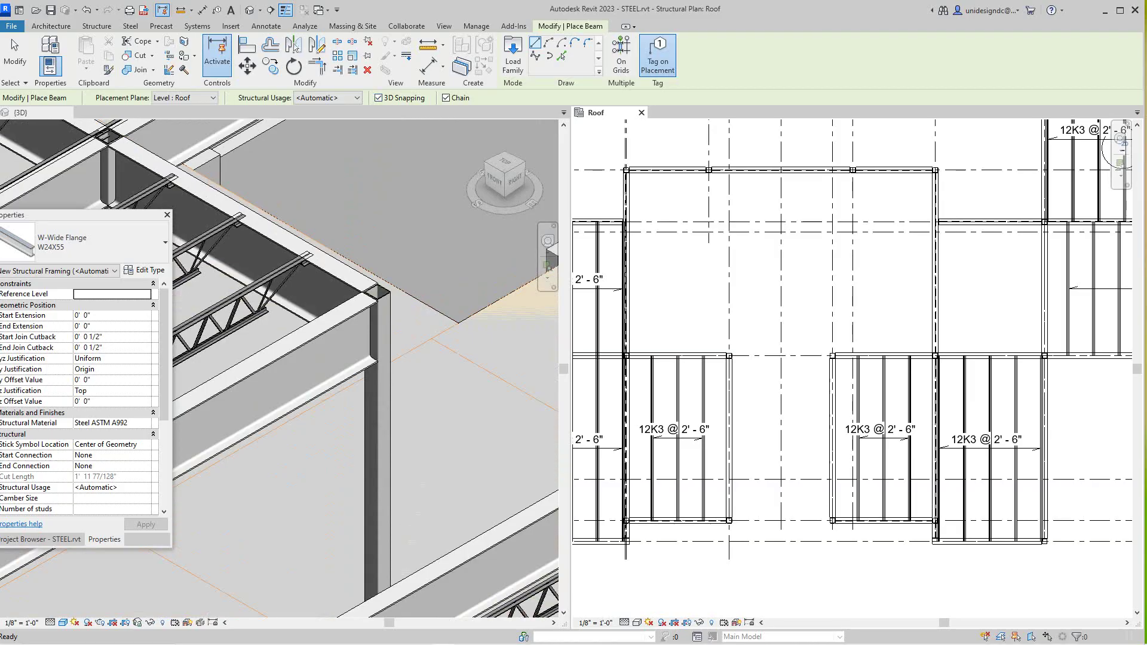
{"action": "left_click", "coordinate": [379, 98]}
{"action": "left_click", "coordinate": [379, 292]}
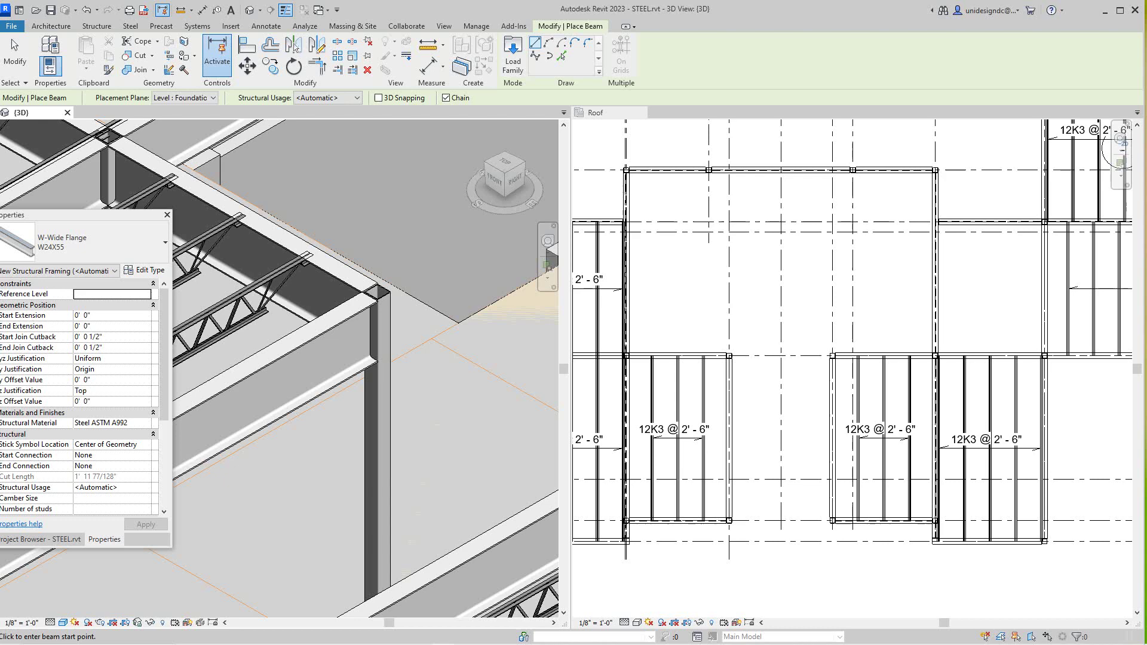
{"action": "left_click", "coordinate": [378, 292]}
{"action": "scroll", "coordinate": [384, 294], "scroll_direction": "up", "scroll_amount": 2}
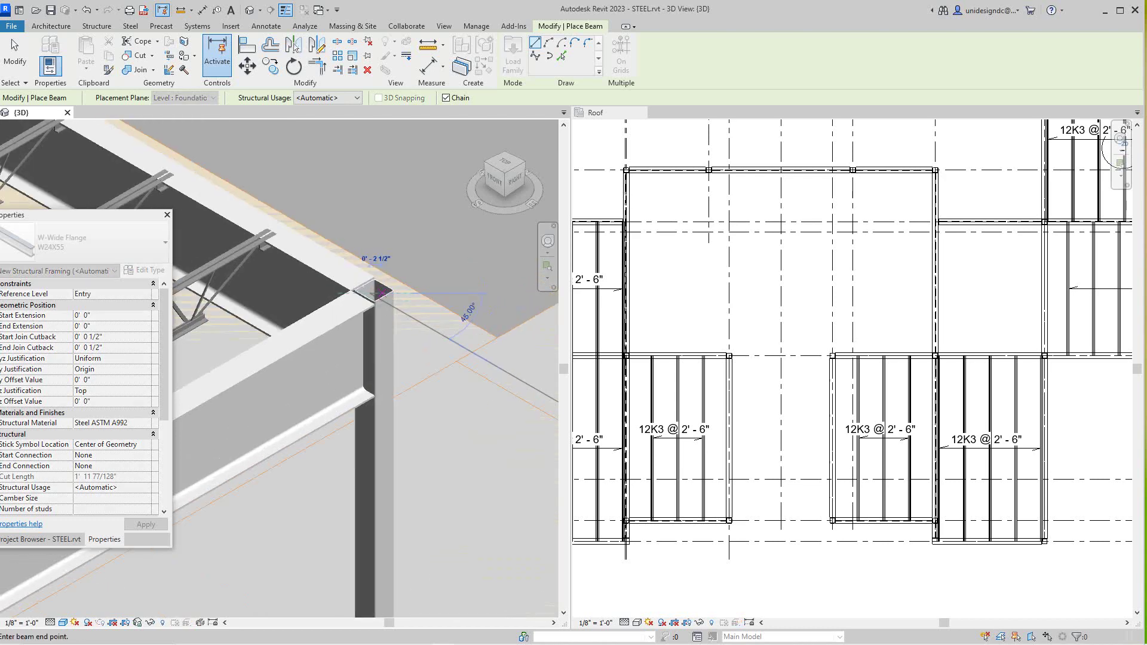
{"action": "right_click", "coordinate": [382, 294]}
{"action": "left_click", "coordinate": [407, 302]}
- Place a W24X55 beam in the 3D view with 3D snapping on, joining the column tops at grids 10.1 and 9.1 along grid F
{"action": "left_click", "coordinate": [97, 26]}
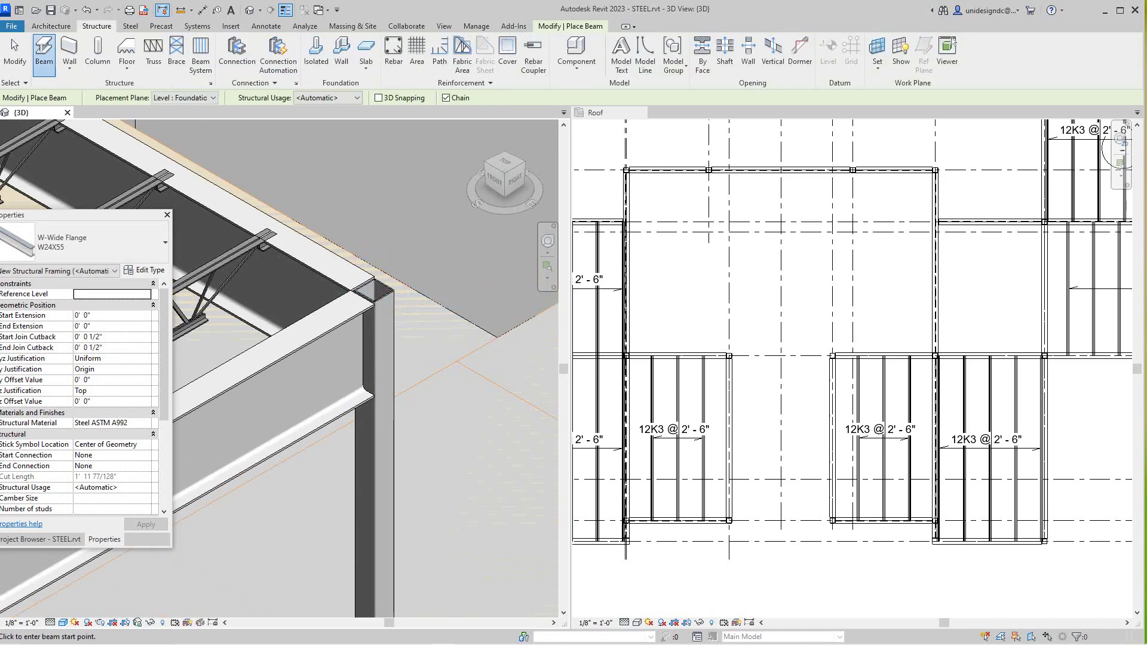
{"action": "left_click", "coordinate": [44, 55]}
{"action": "scroll", "coordinate": [373, 291], "scroll_direction": "down", "scroll_amount": 2}
{"action": "scroll", "coordinate": [374, 291], "scroll_direction": "down", "scroll_amount": 4}
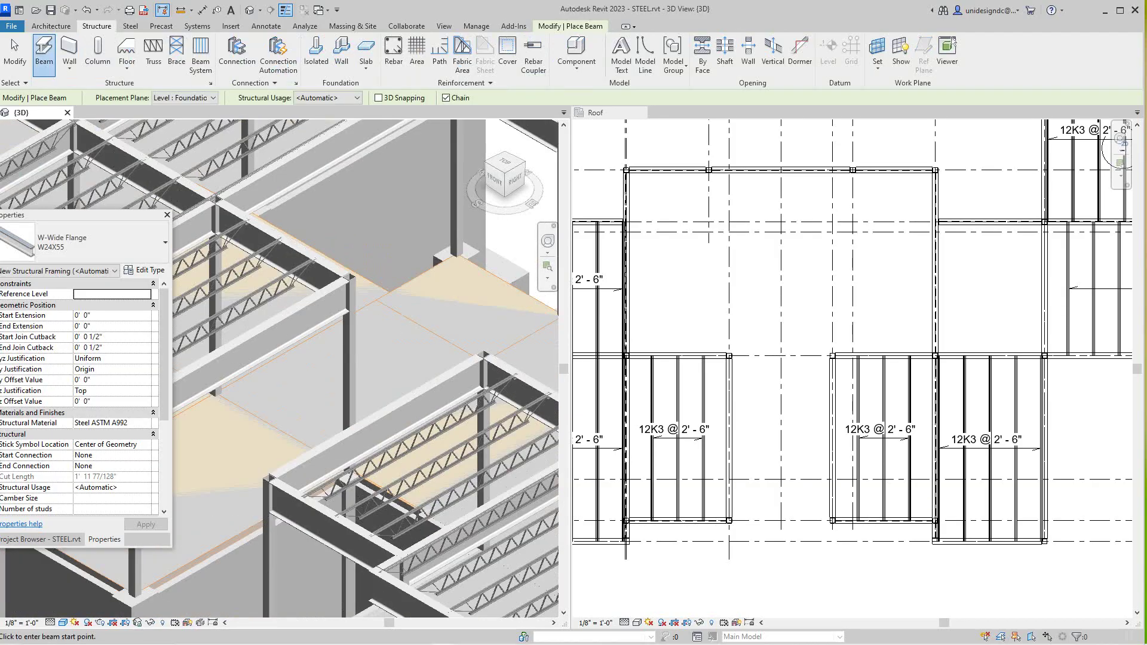
{"action": "scroll", "coordinate": [472, 351], "scroll_direction": "up", "scroll_amount": 3}
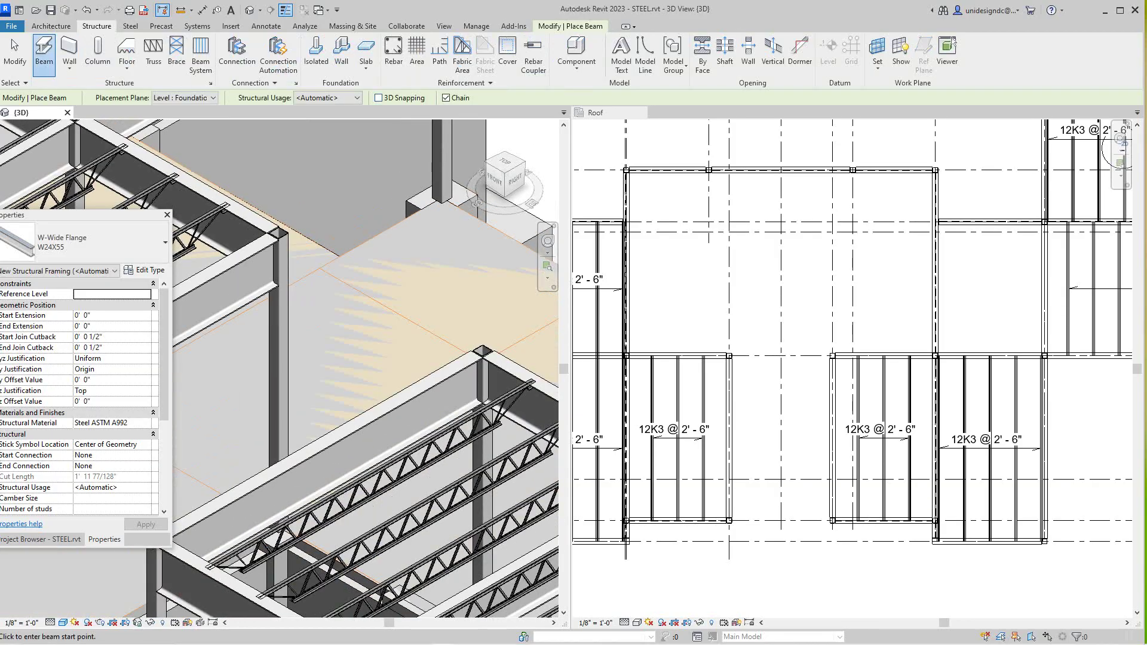
{"action": "left_click", "coordinate": [379, 98]}
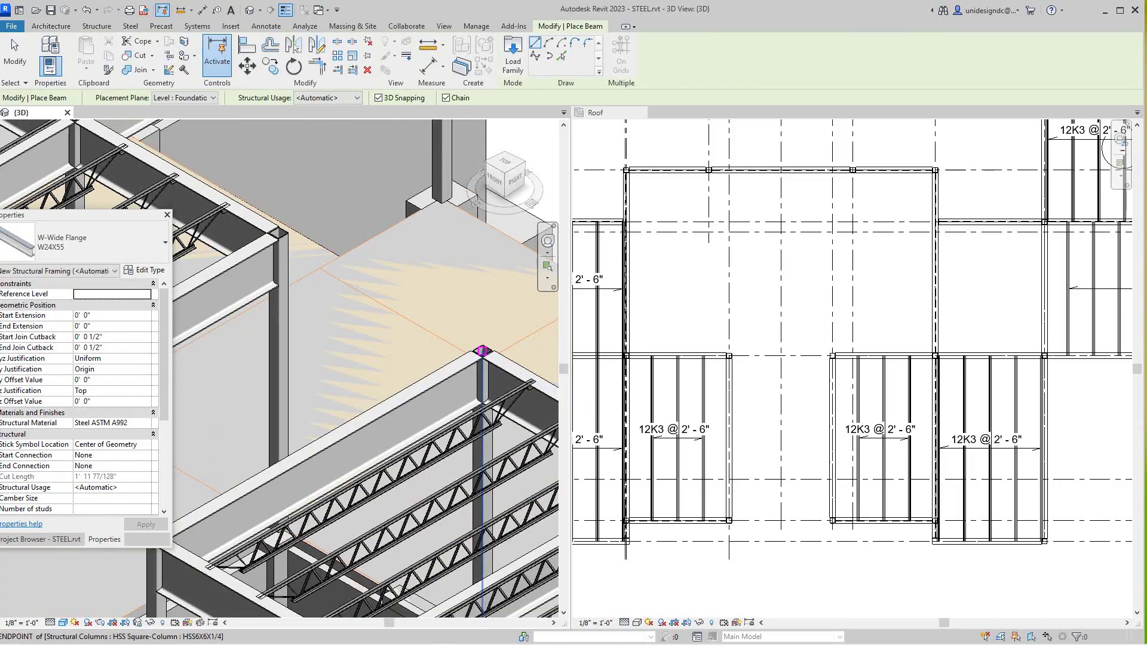
{"action": "left_click", "coordinate": [483, 350]}
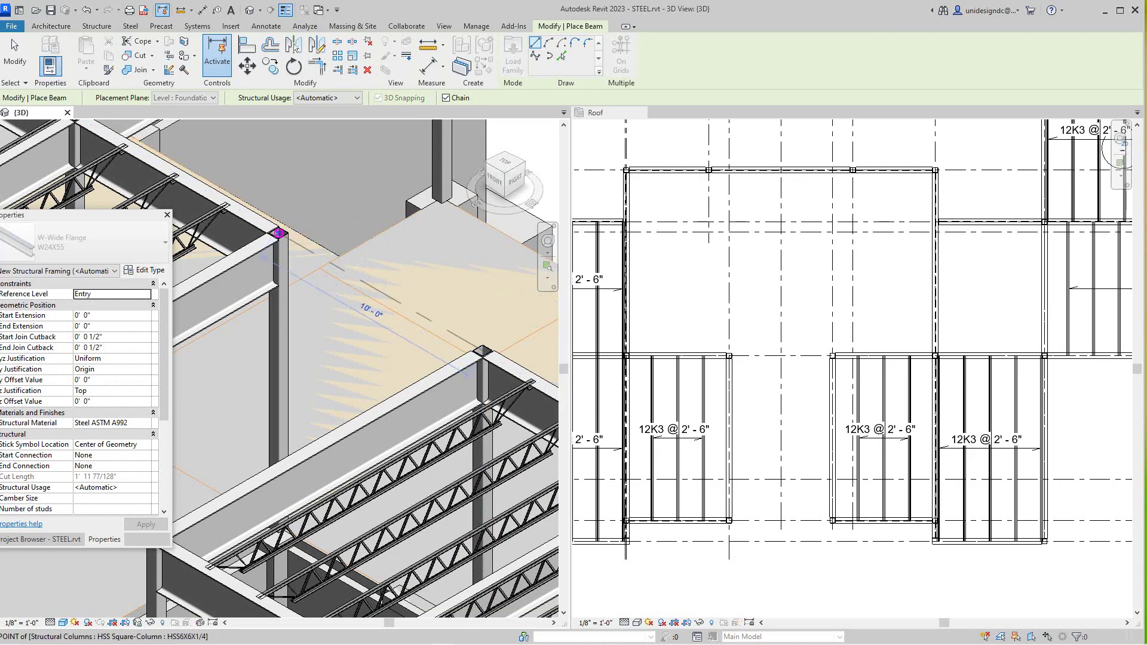
{"action": "left_click", "coordinate": [279, 233]}
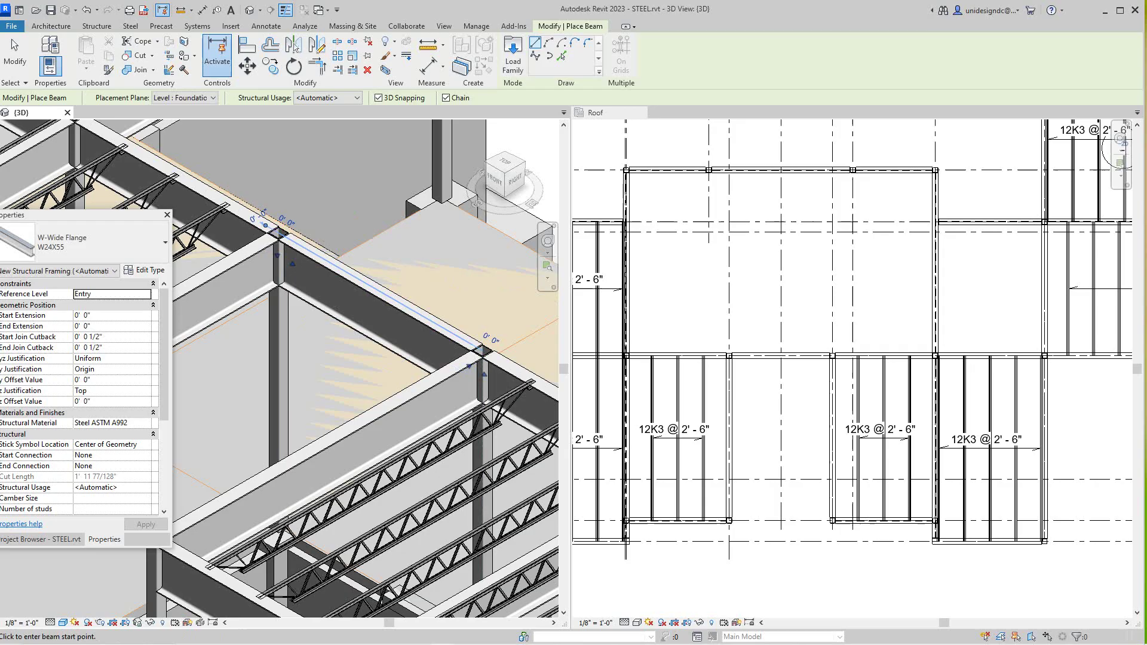
{"action": "scroll", "coordinate": [730, 319], "scroll_direction": "up", "scroll_amount": 1}
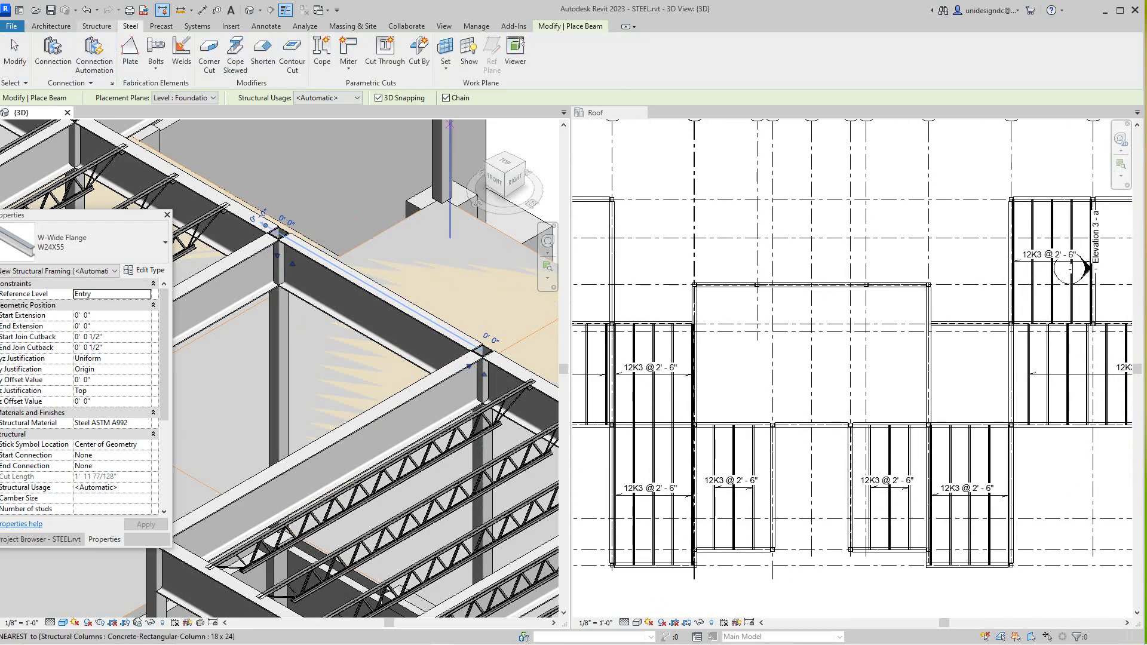
{"action": "left_click", "coordinate": [97, 26]}
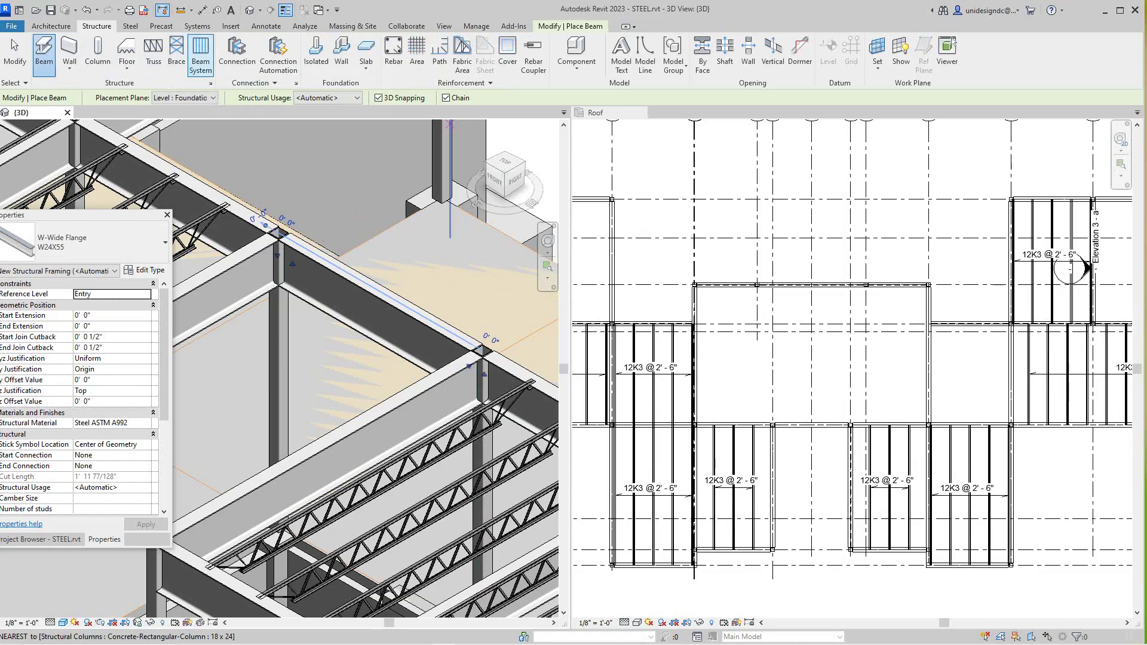
{"action": "left_click", "coordinate": [201, 55]}
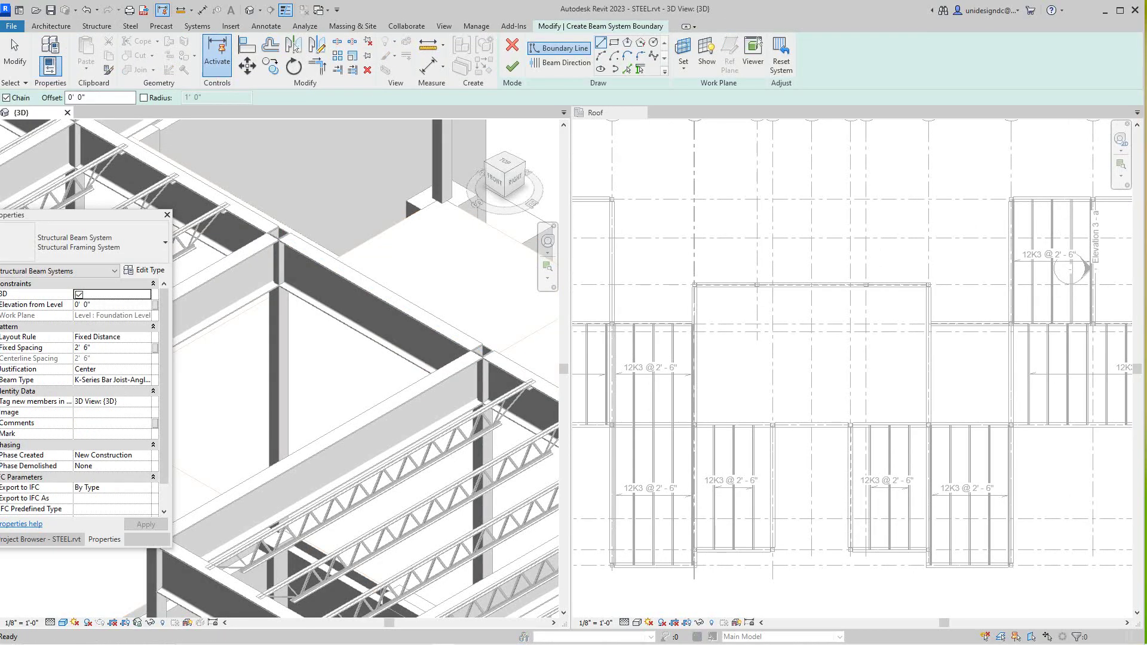
{"action": "right_click", "coordinate": [709, 303]}
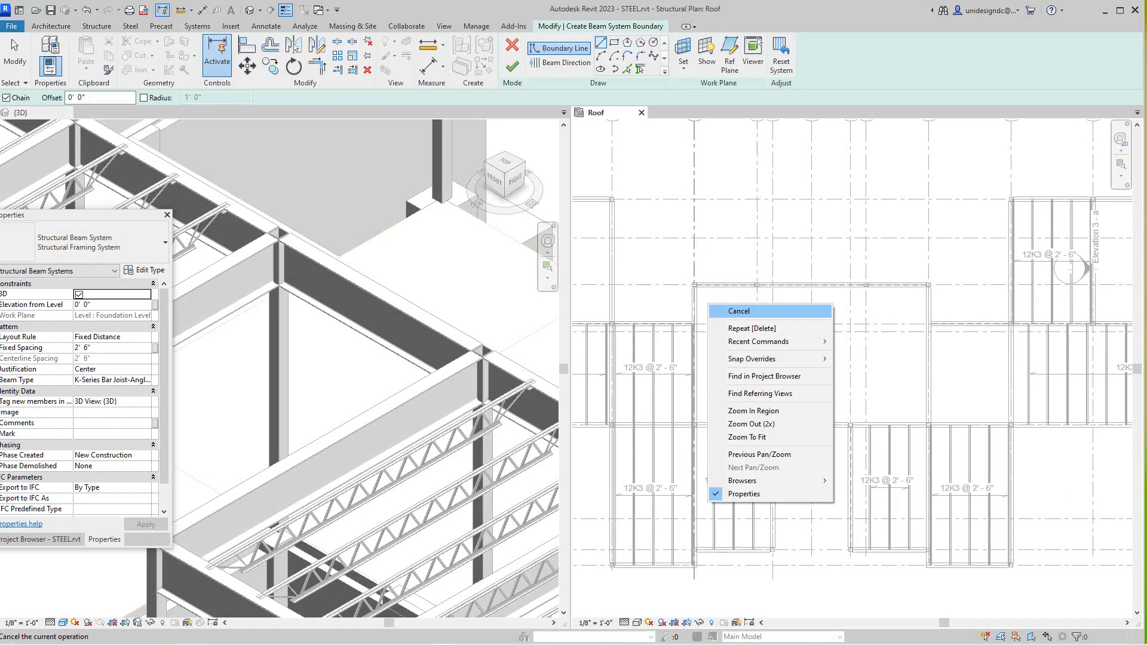
{"action": "left_click", "coordinate": [730, 310]}
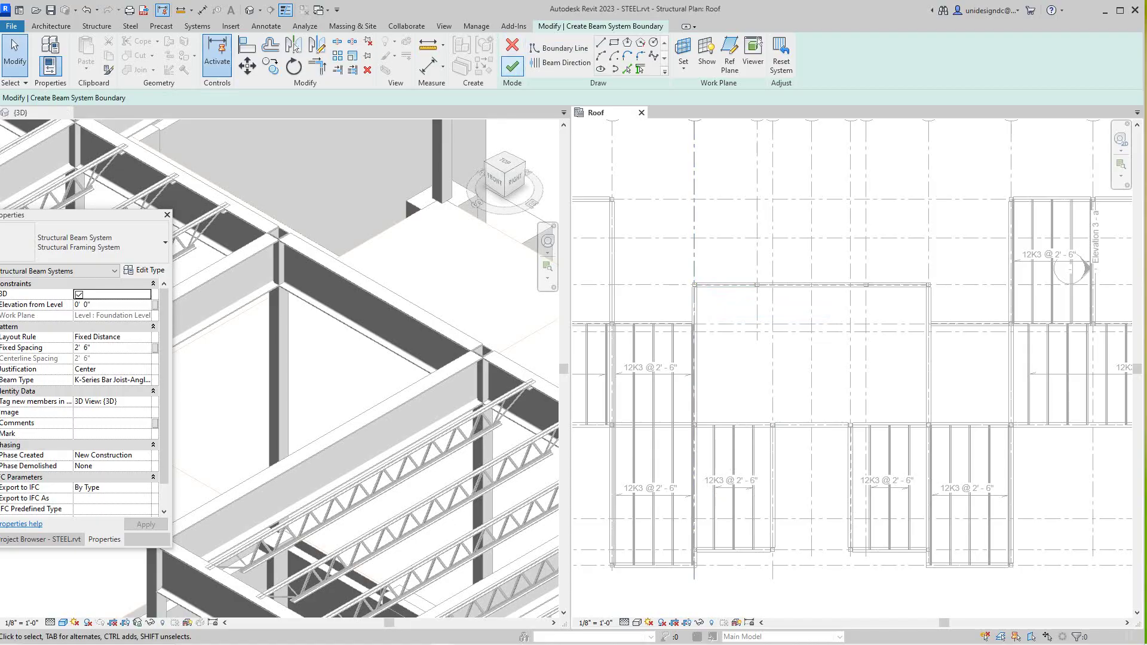
{"action": "left_click", "coordinate": [512, 45]}
- Place 12K3 beam systems in the roof plan's central C–F bay between grids 8 and 12 and in the E–F bay between grids 12 and 13
{"action": "scroll", "coordinate": [721, 325], "scroll_direction": "up", "scroll_amount": 1}
{"action": "scroll", "coordinate": [720, 325], "scroll_direction": "down", "scroll_amount": 2}
{"action": "middle_click_drag", "start_coordinate": [721, 325], "coordinate": [660, 219]}
{"action": "scroll", "coordinate": [663, 197], "scroll_direction": "up", "scroll_amount": 2}
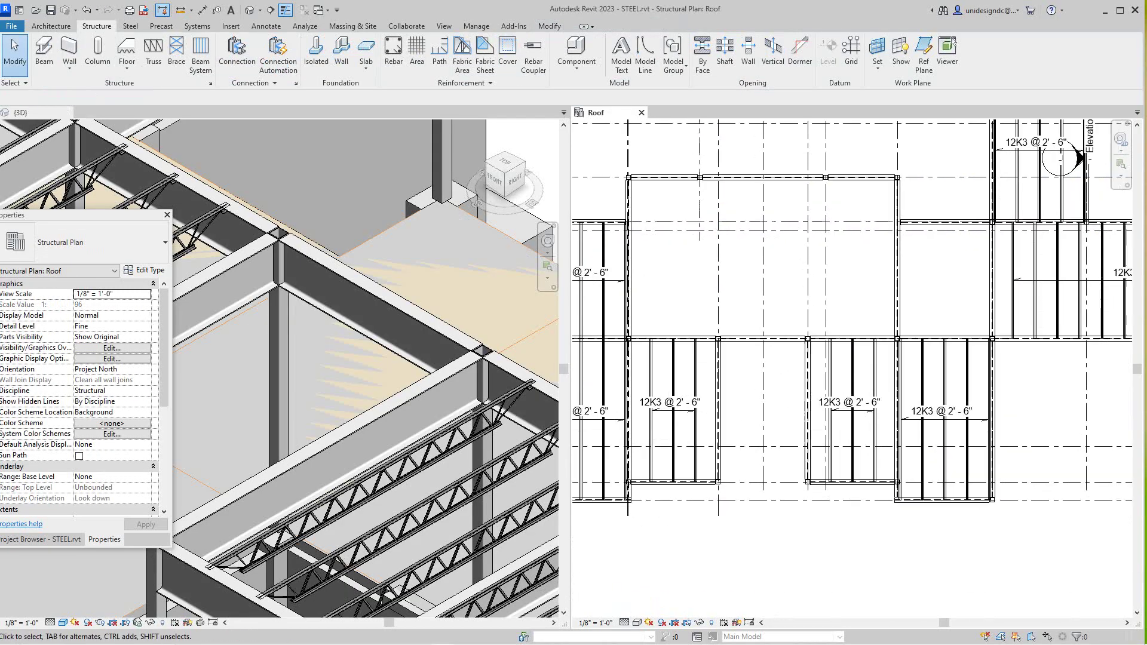
{"action": "scroll", "coordinate": [705, 185], "scroll_direction": "down", "scroll_amount": 2}
{"action": "middle_click_drag", "start_coordinate": [705, 185], "coordinate": [714, 263]}
{"action": "scroll", "coordinate": [760, 402], "scroll_direction": "down", "scroll_amount": 1}
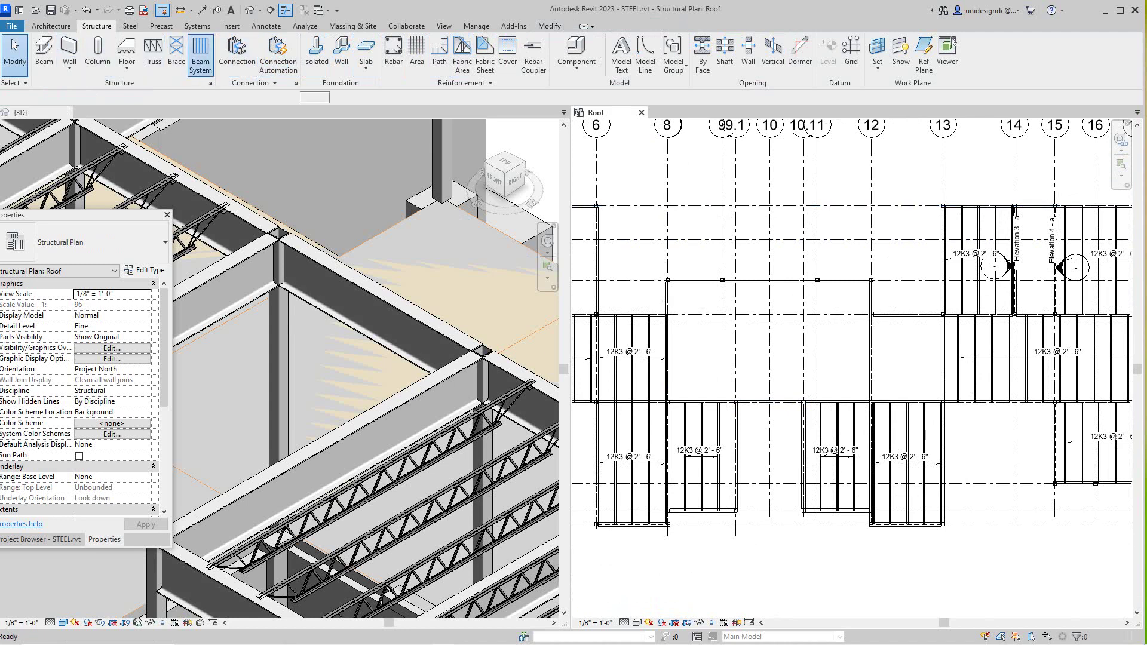
{"action": "left_click", "coordinate": [200, 55]}
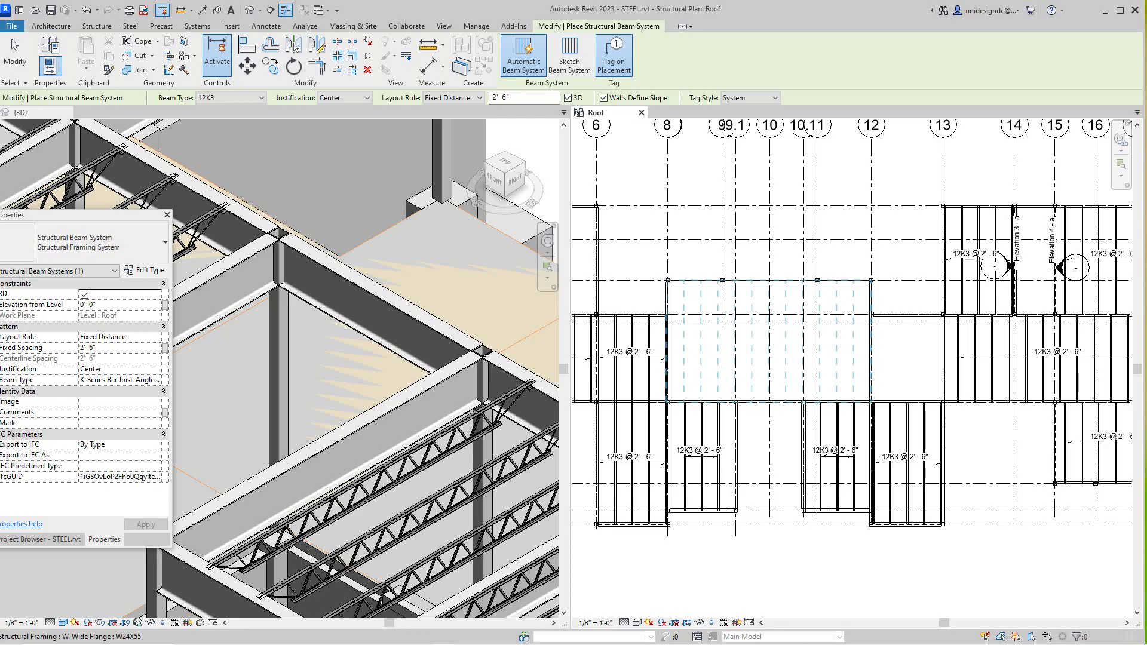
{"action": "left_click", "coordinate": [872, 365]}
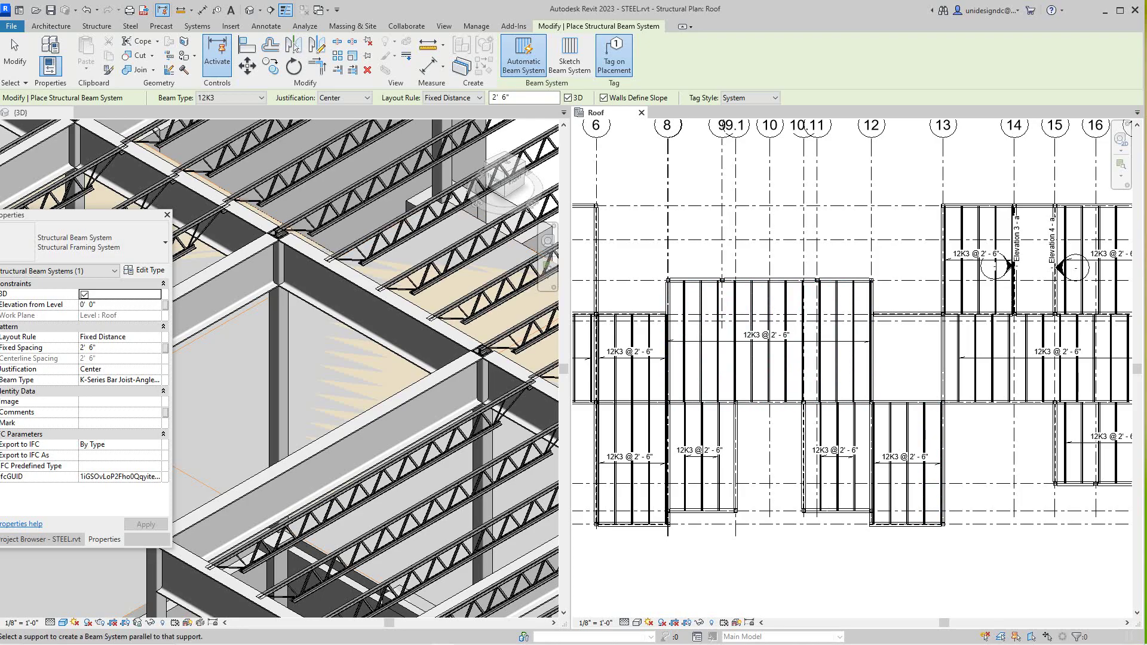
{"action": "scroll", "coordinate": [734, 410], "scroll_direction": "down", "scroll_amount": 3}
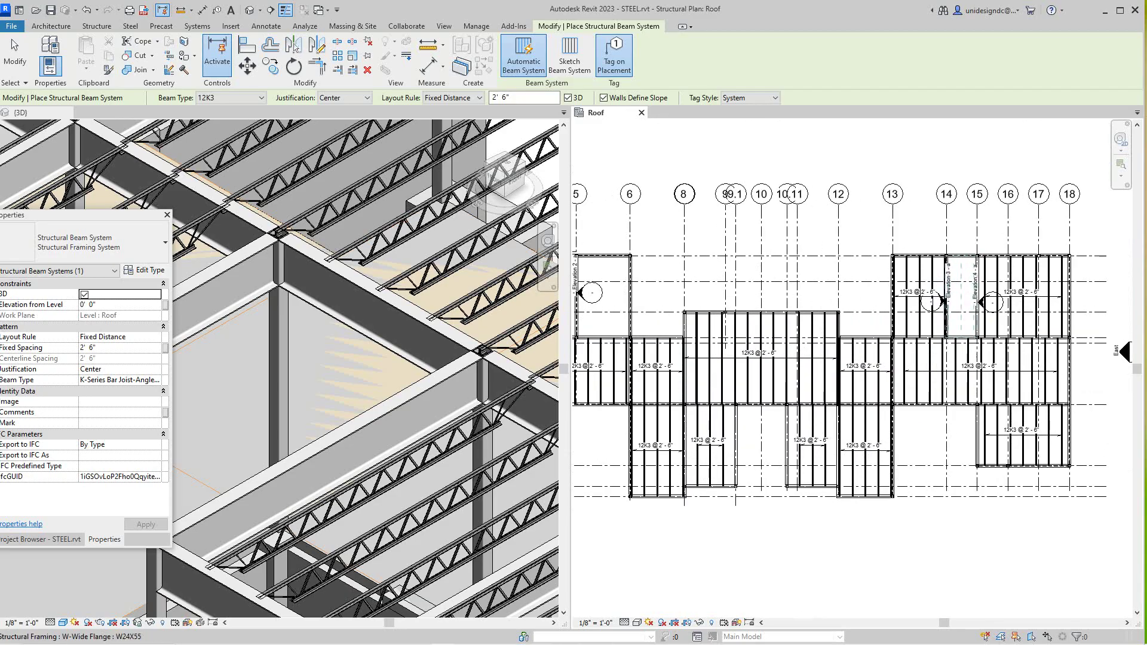
{"action": "scroll", "coordinate": [960, 333], "scroll_direction": "down", "scroll_amount": 3}
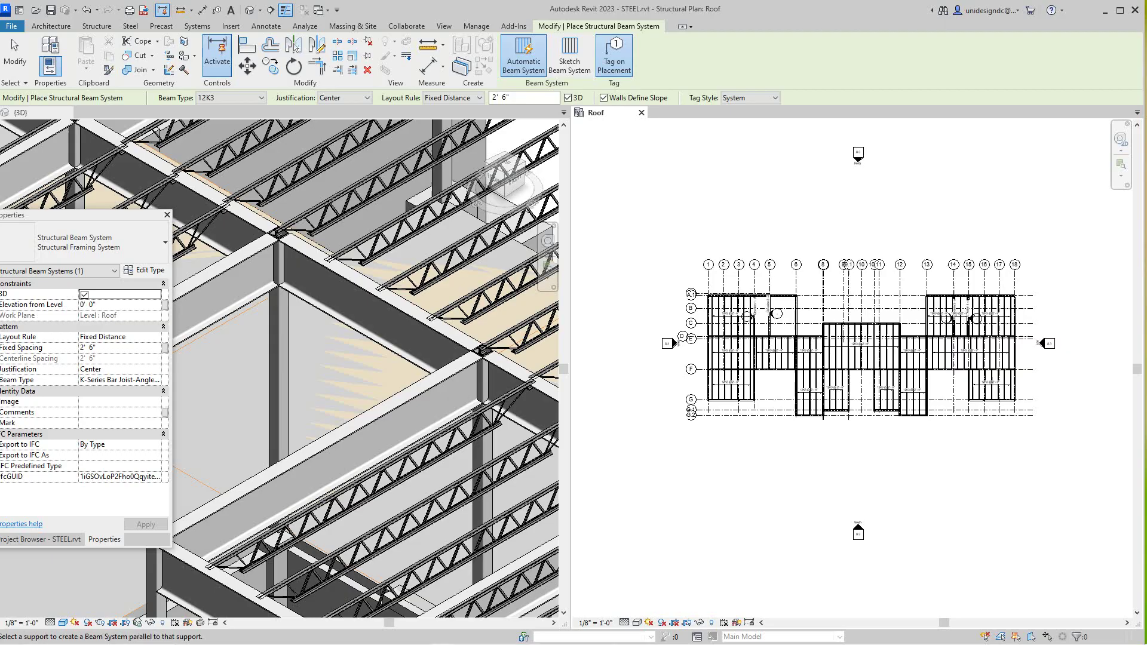
{"action": "scroll", "coordinate": [550, 369], "scroll_direction": "down", "scroll_amount": 6}
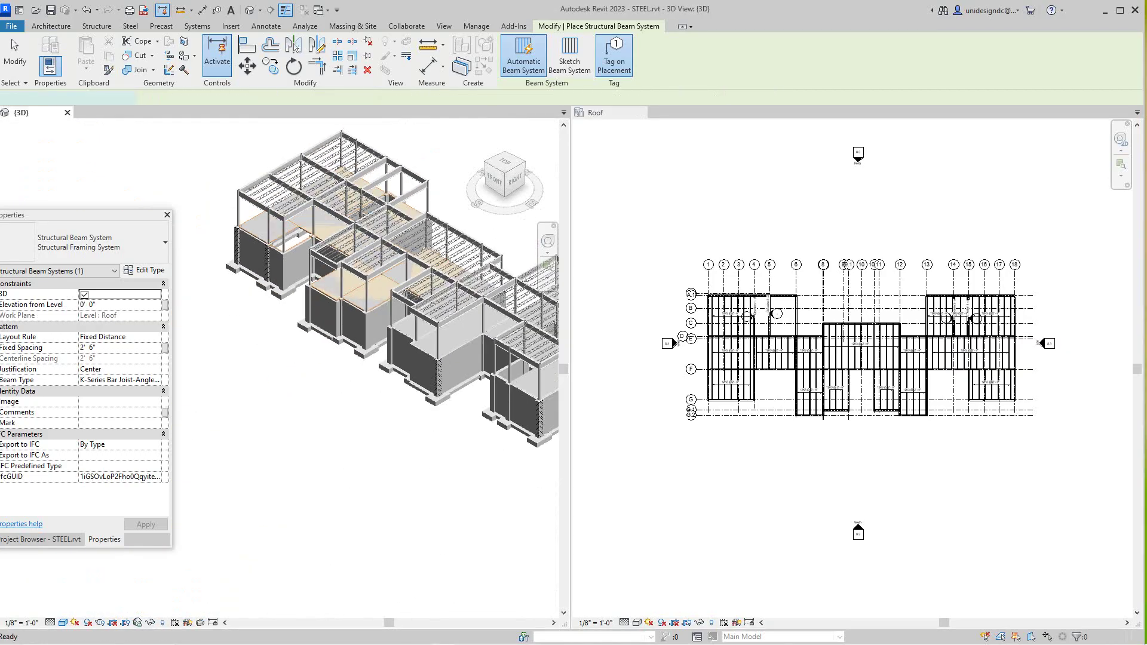
{"action": "left_click", "coordinate": [569, 55]}
{"action": "middle_click_drag", "start_coordinate": [516, 128], "coordinate": [478, 161]}
{"action": "scroll", "coordinate": [472, 167], "scroll_direction": "up", "scroll_amount": 2}
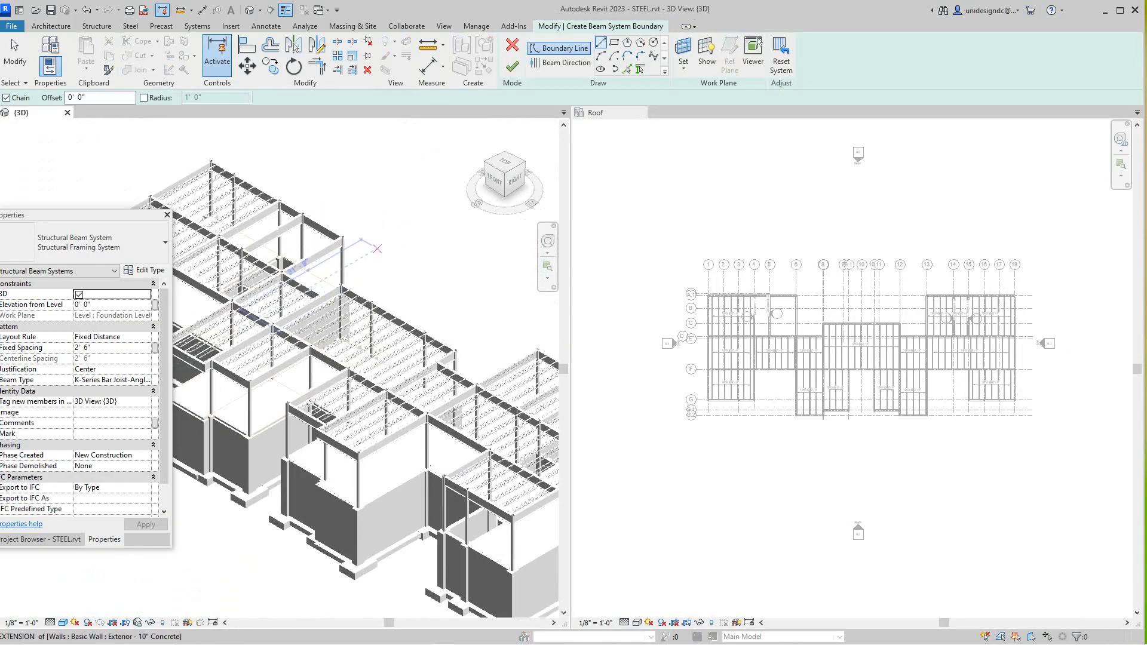
{"action": "scroll", "coordinate": [263, 284], "scroll_direction": "down", "scroll_amount": 3}
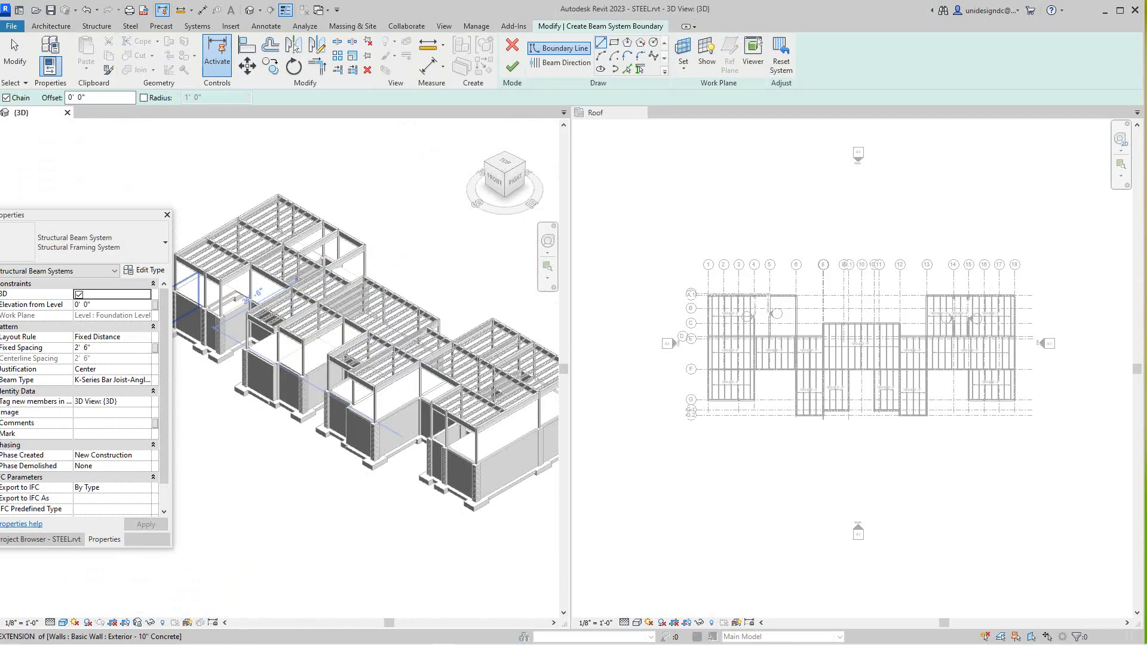
{"action": "scroll", "coordinate": [212, 306], "scroll_direction": "up", "scroll_amount": 1}
{"action": "mouse_move", "coordinate": [359, 287]}
{"action": "middle_mouse_down"}
{"action": "mouse_move", "coordinate": [212, 306]}
{"action": "mouse_move", "coordinate": [427, 201]}
{"action": "middle_mouse_up"}
{"action": "left_click", "coordinate": [512, 47]}
{"action": "scroll", "coordinate": [331, 182], "scroll_direction": "down", "scroll_amount": 2}
{"action": "scroll", "coordinate": [331, 182], "scroll_direction": "up", "scroll_amount": 1}
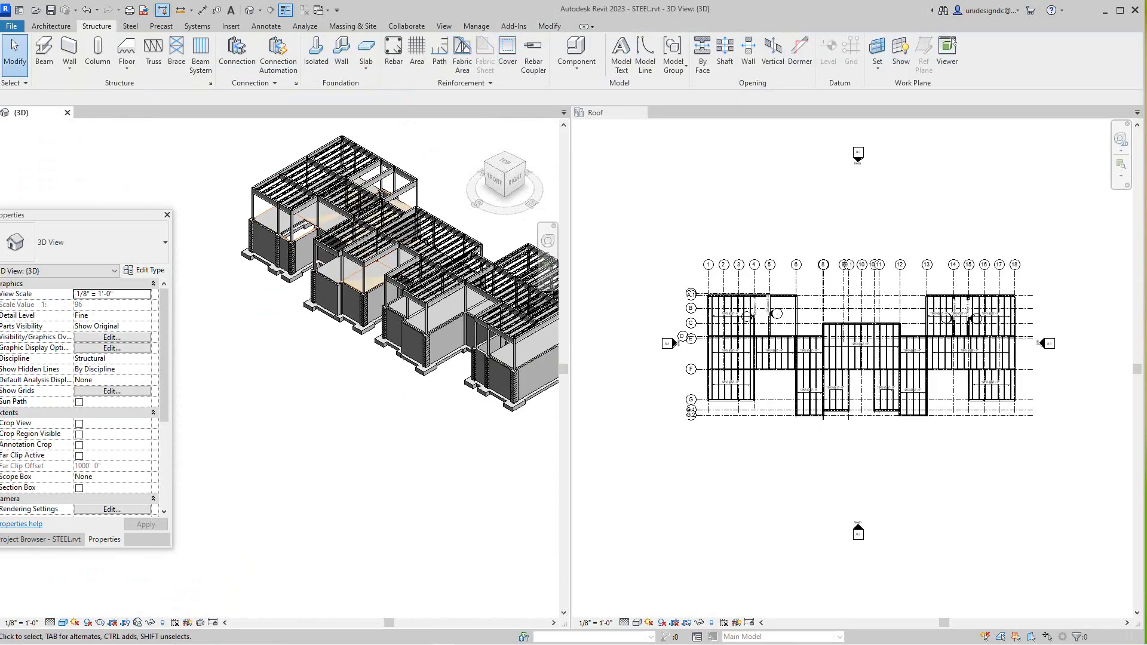
- Move the Properties palette fully on screen and combine the tiled 3D and Roof views into one tabbed window
{"action": "scroll", "coordinate": [421, 182], "scroll_direction": "up", "scroll_amount": 3}
{"action": "middle_click_drag", "start_coordinate": [422, 182], "coordinate": [379, 206]}
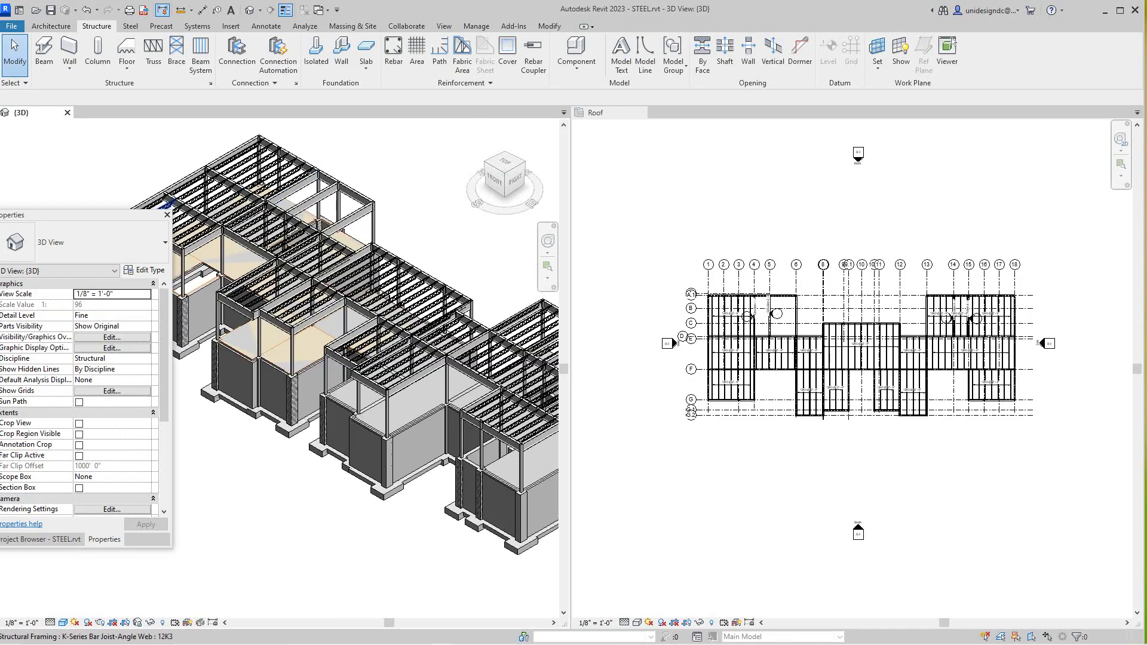
{"action": "left_click_drag", "start_coordinate": [103, 218], "coordinate": [115, 255]}
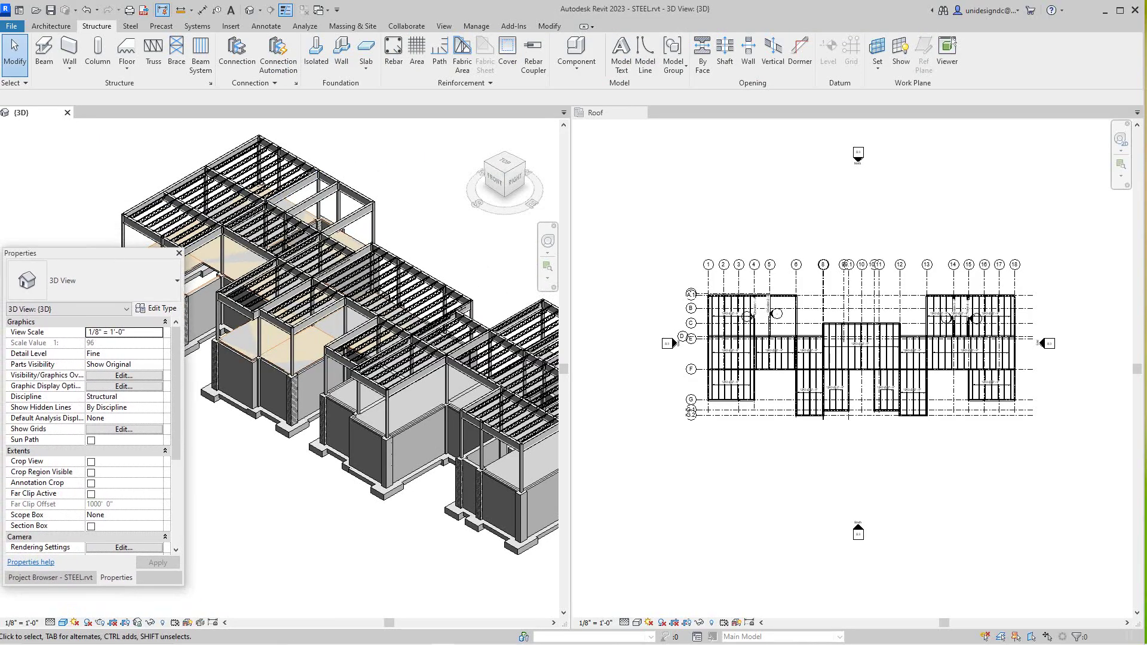
{"action": "left_click", "coordinate": [444, 26]}
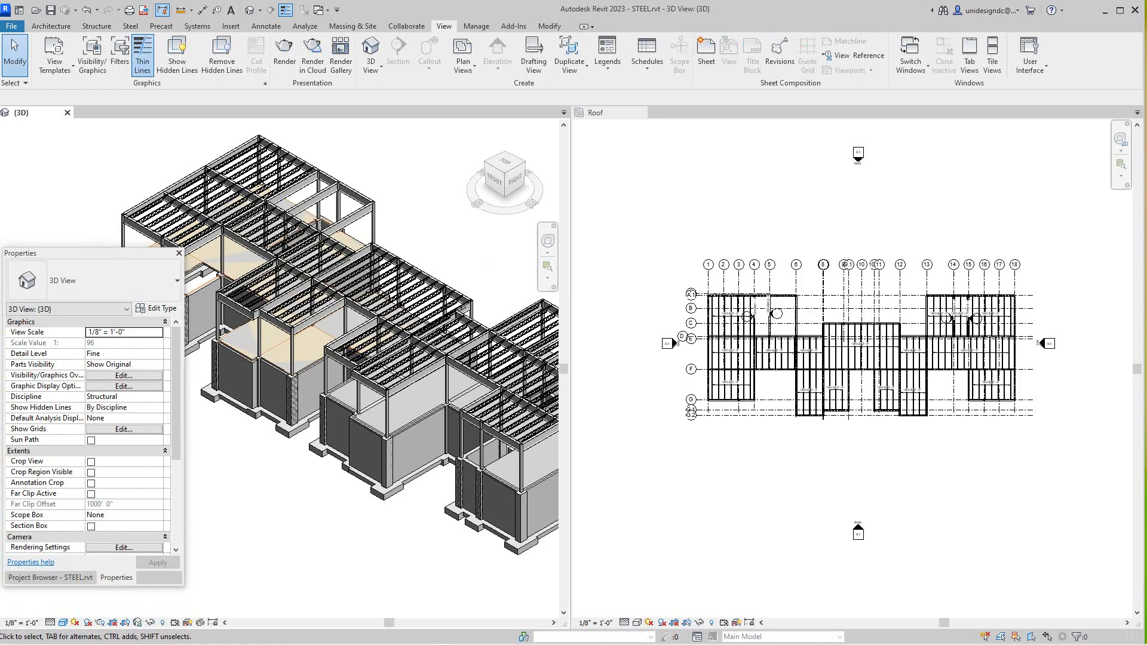
{"action": "left_click", "coordinate": [969, 55]}
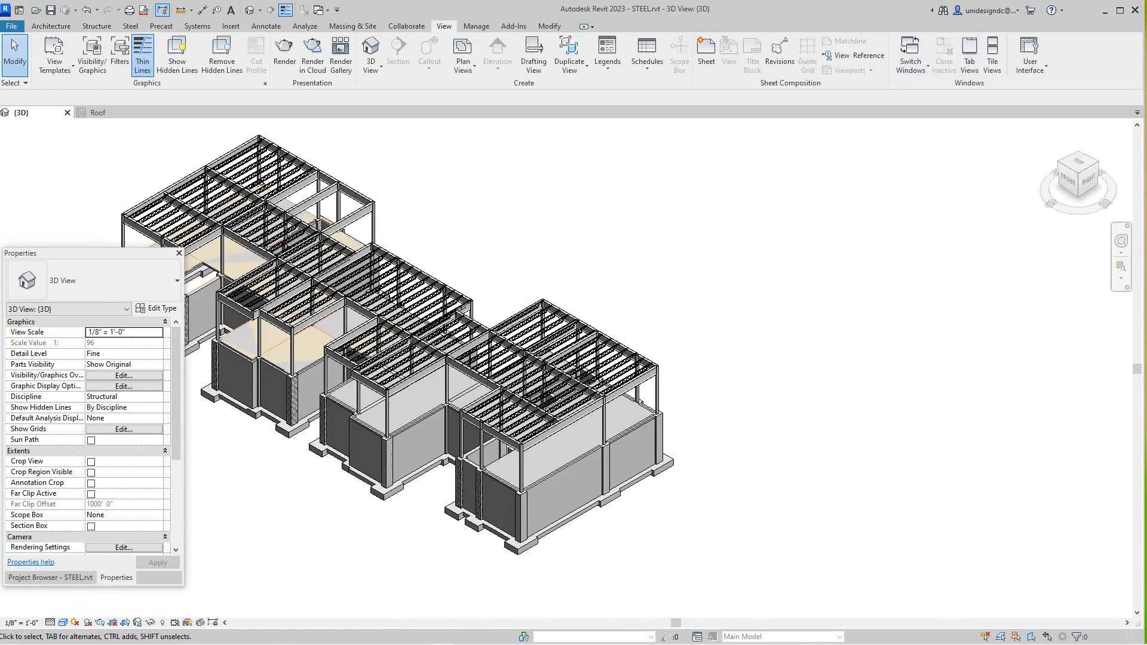
- Examine the 12K3 bar joists, W24X55 beams and column connections of the roof framing up close in the 3D view
{"action": "scroll", "coordinate": [642, 212], "scroll_direction": "down", "scroll_amount": 3}
{"action": "middle_click_drag", "start_coordinate": [642, 213], "coordinate": [762, 256]}
{"action": "scroll", "coordinate": [559, 251], "scroll_direction": "up", "scroll_amount": 5}
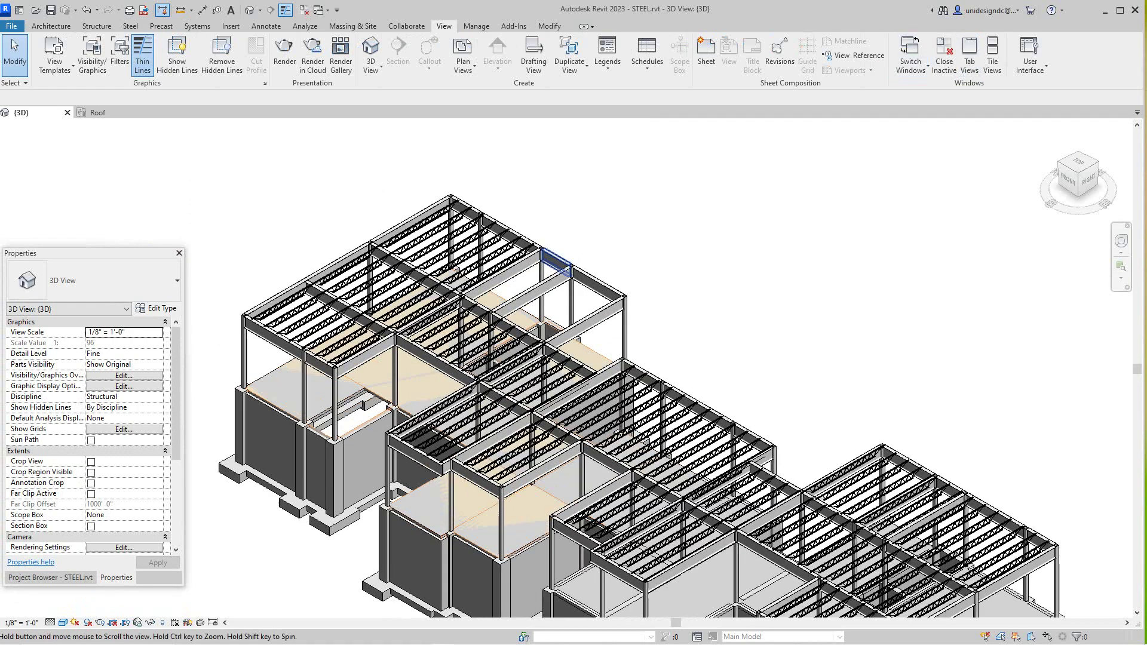
{"action": "middle_click_drag", "start_coordinate": [597, 369], "coordinate": [597, 304], "text": "shift"}
{"action": "scroll", "coordinate": [592, 304], "scroll_direction": "up", "scroll_amount": 5}
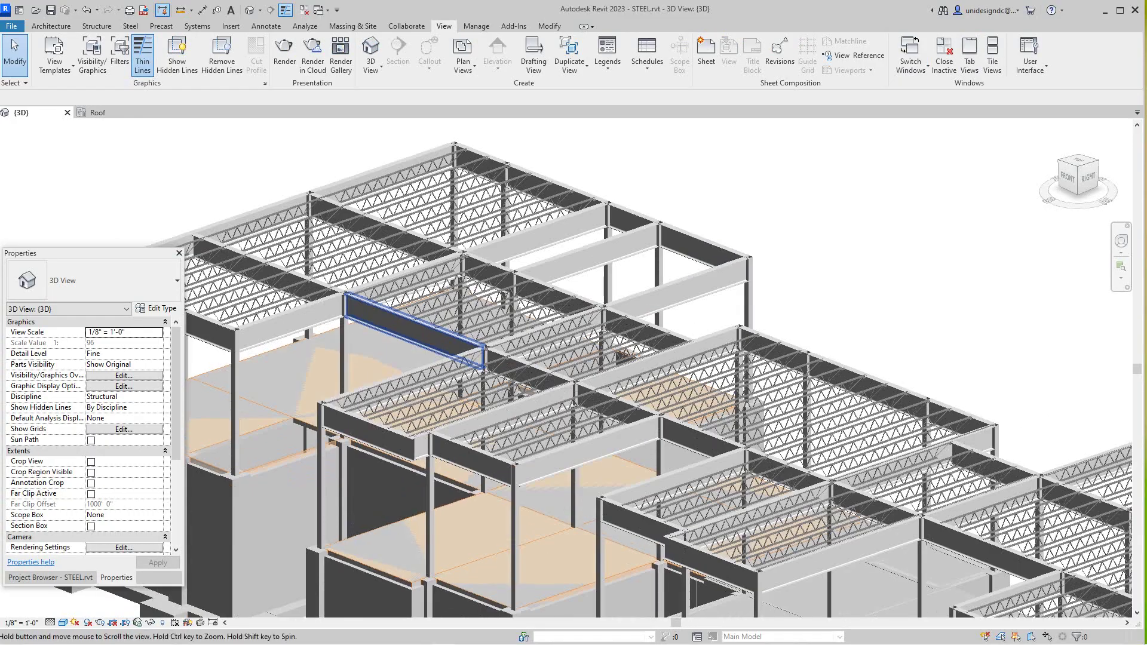
{"action": "middle_click_drag", "start_coordinate": [412, 328], "coordinate": [581, 259]}
{"action": "scroll", "coordinate": [376, 293], "scroll_direction": "up", "scroll_amount": 1}
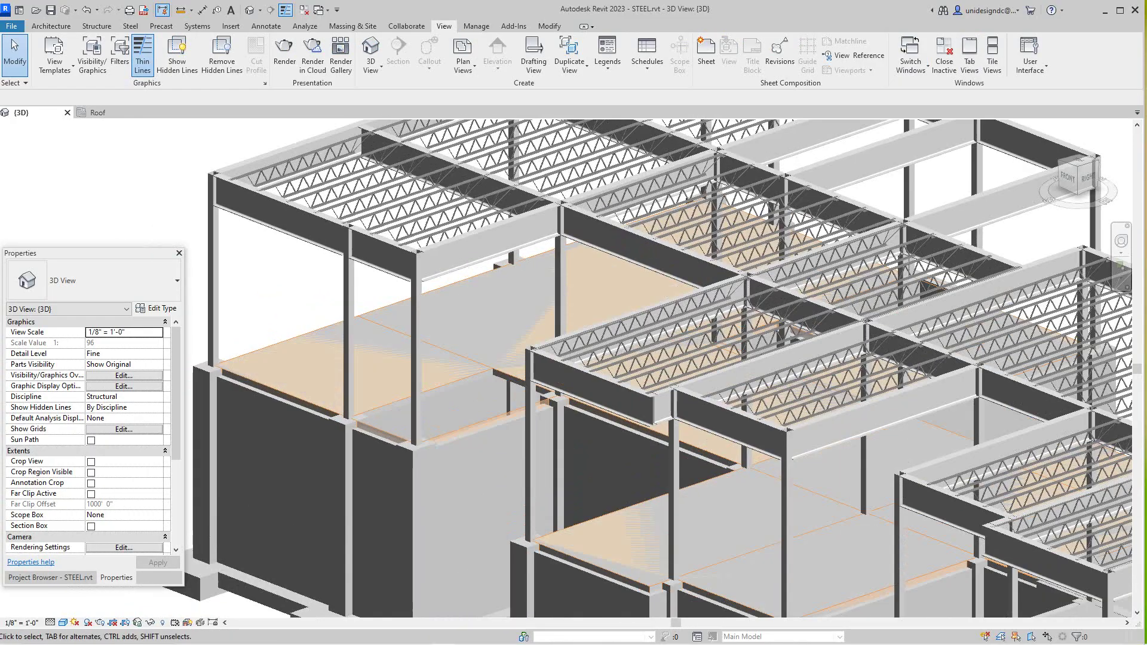
{"action": "scroll", "coordinate": [376, 294], "scroll_direction": "down", "scroll_amount": 1}
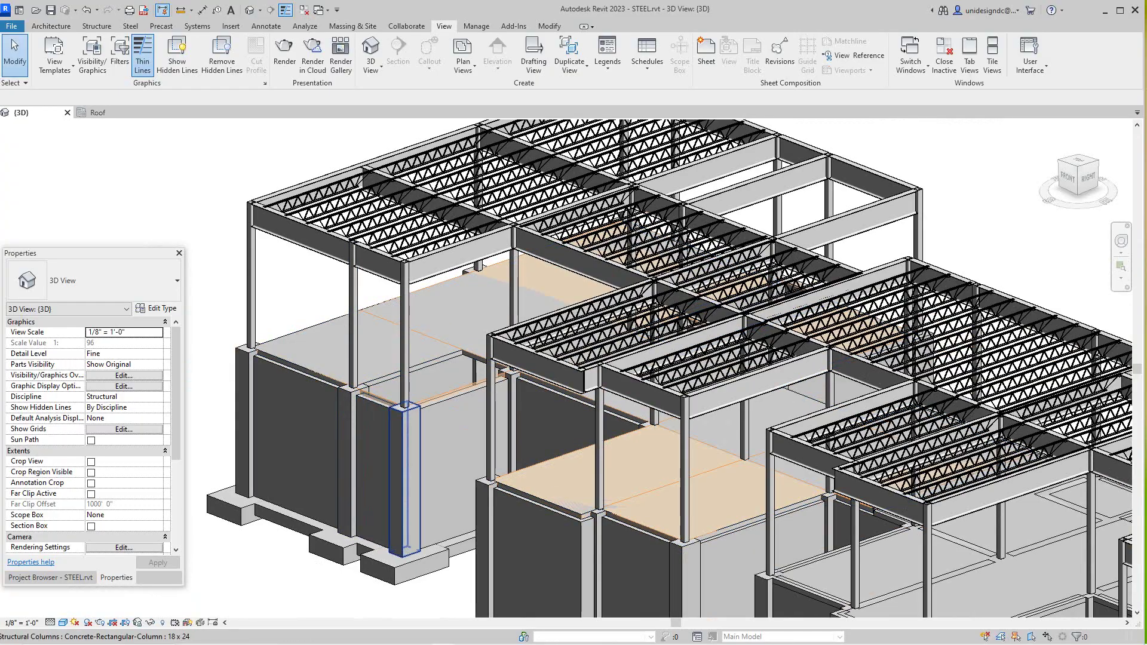
{"action": "scroll", "coordinate": [424, 422], "scroll_direction": "down", "scroll_amount": 2}
{"action": "scroll", "coordinate": [383, 281], "scroll_direction": "up", "scroll_amount": 5}
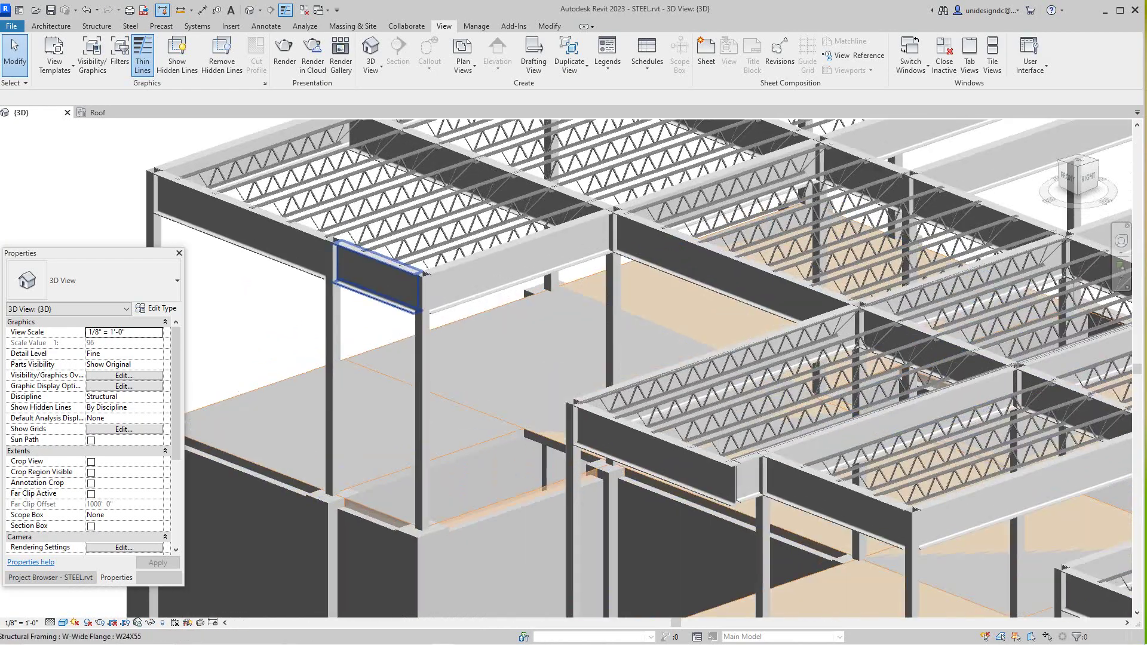
{"action": "middle_click_drag", "start_coordinate": [382, 284], "coordinate": [386, 274]}
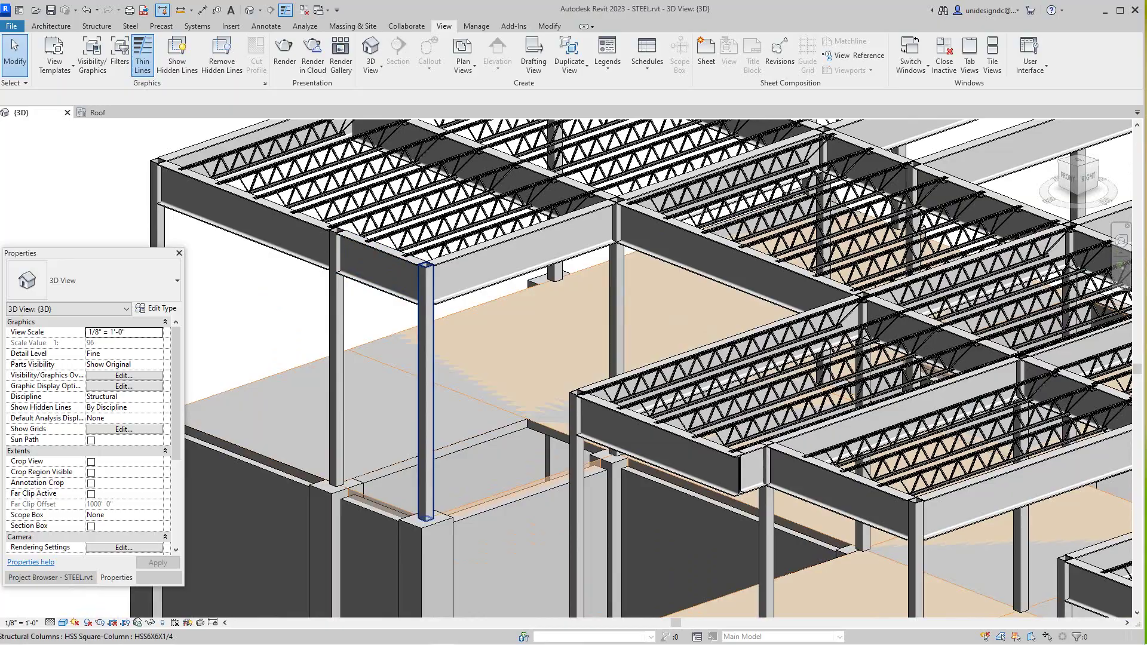
{"action": "scroll", "coordinate": [420, 512], "scroll_direction": "up", "scroll_amount": 3}
{"action": "scroll", "coordinate": [420, 513], "scroll_direction": "down", "scroll_amount": 1}
{"action": "middle_click_drag", "start_coordinate": [420, 513], "coordinate": [409, 596]}
{"action": "scroll", "coordinate": [598, 388], "scroll_direction": "up", "scroll_amount": 5}
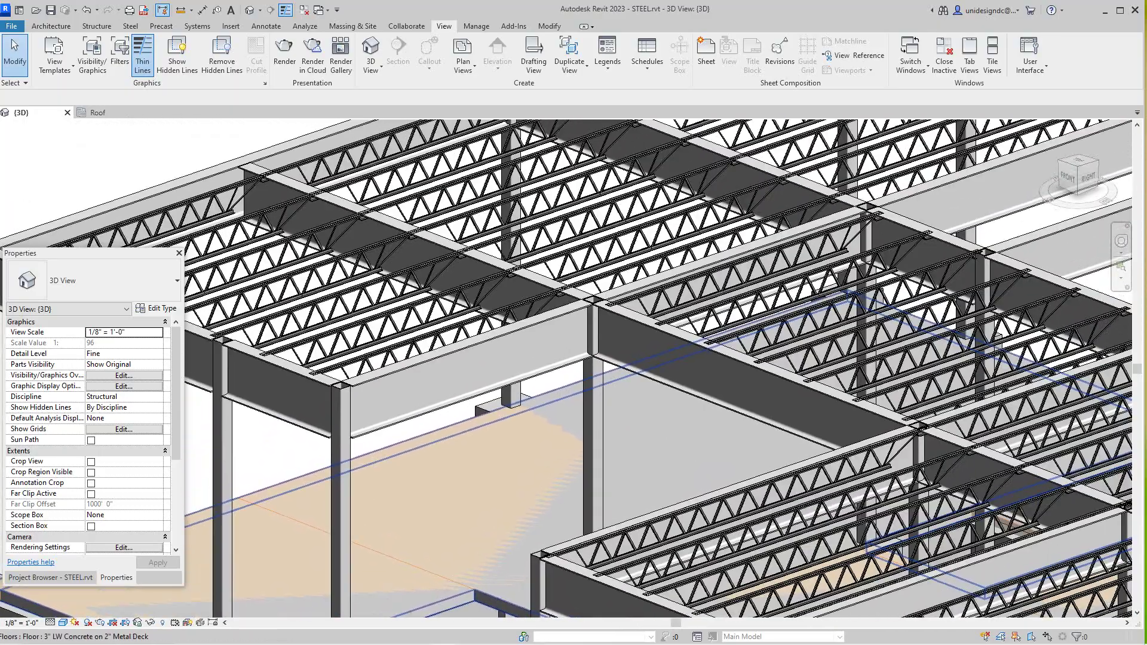
{"action": "scroll", "coordinate": [624, 350], "scroll_direction": "down", "scroll_amount": 4}
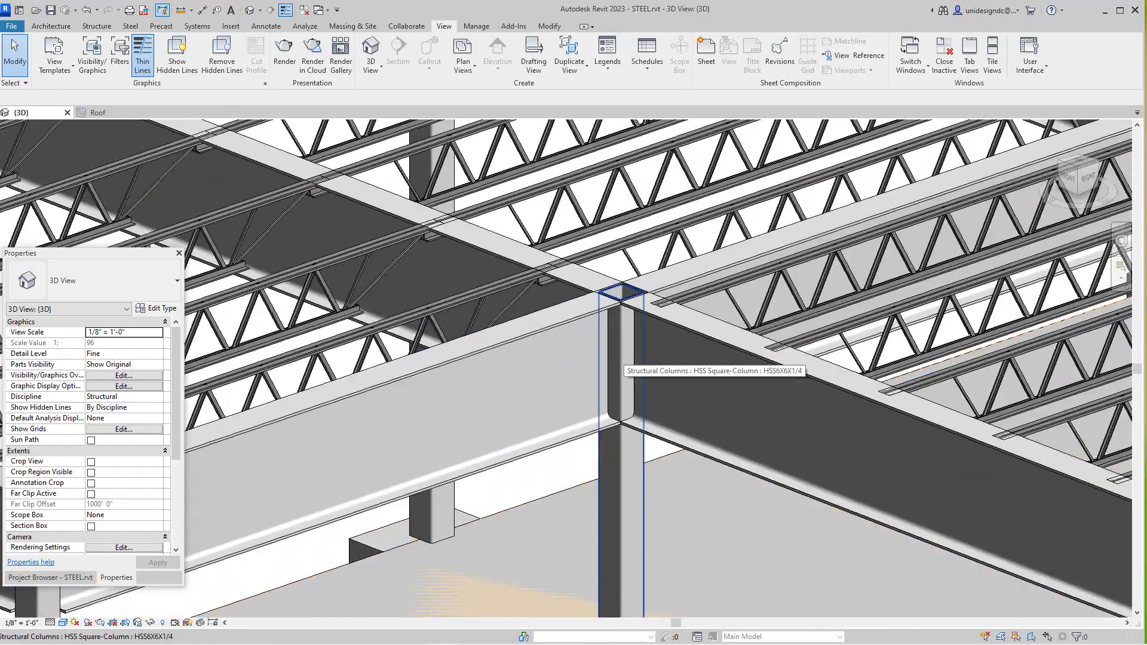
{"action": "scroll", "coordinate": [508, 358], "scroll_direction": "down", "scroll_amount": 4}
{"action": "scroll", "coordinate": [507, 358], "scroll_direction": "up", "scroll_amount": 2}
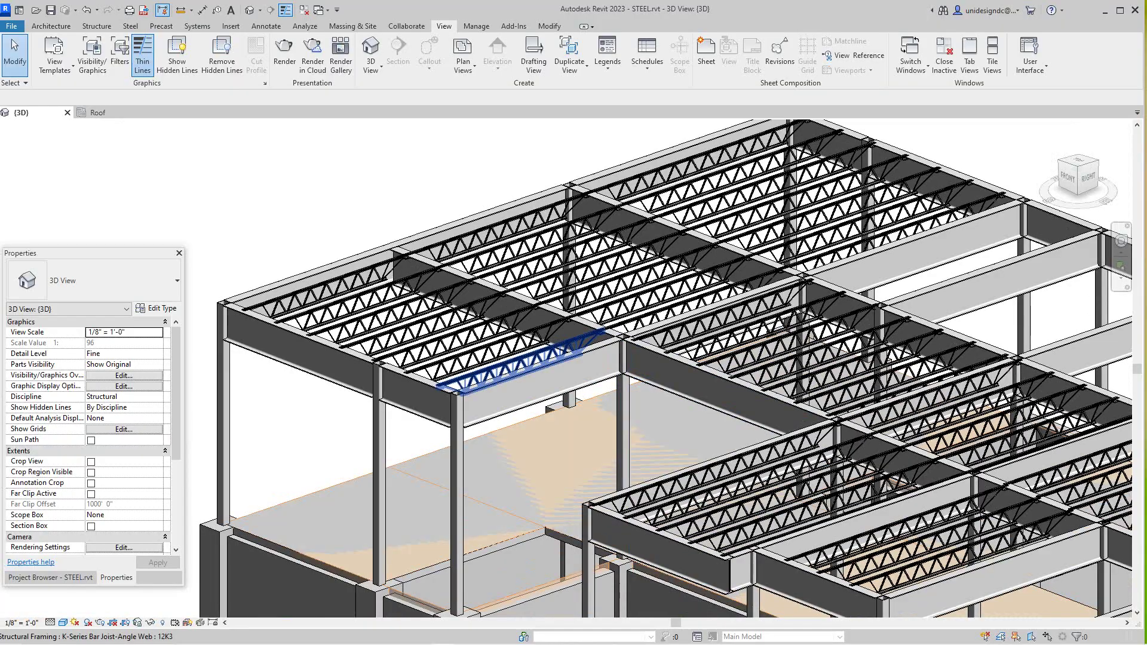
{"action": "scroll", "coordinate": [574, 341], "scroll_direction": "down", "scroll_amount": 5}
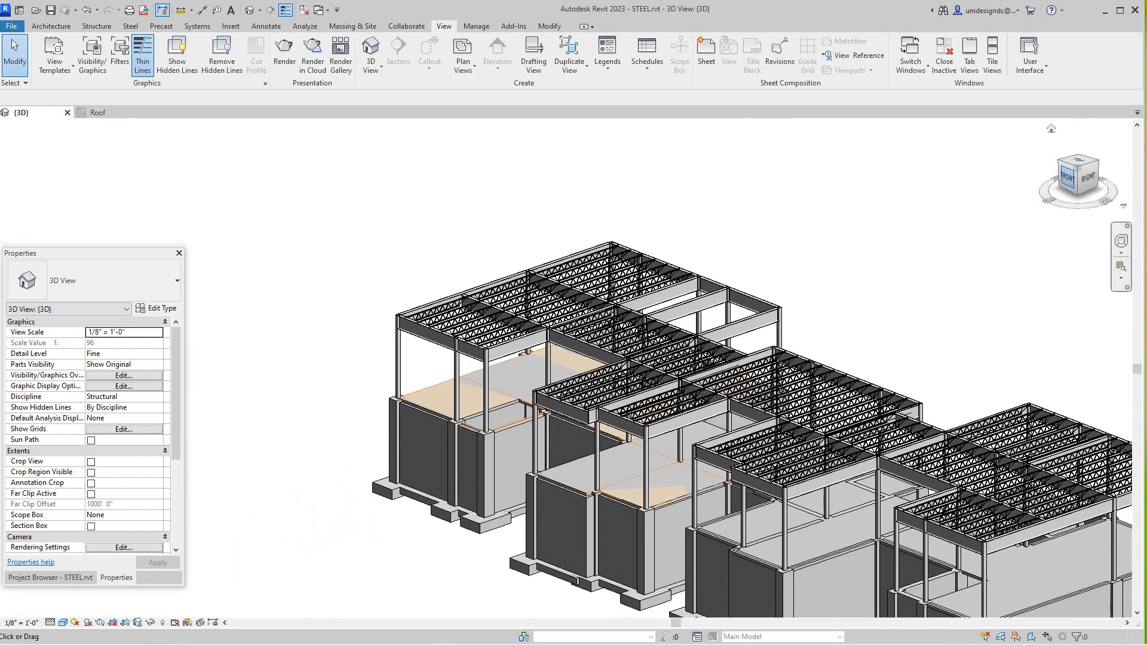
- Frame the whole building from the front-right corner in the 3D view and switch its visual style to Realistic
{"action": "left_click_drag", "start_coordinate": [1068, 178], "coordinate": [1069, 193]}
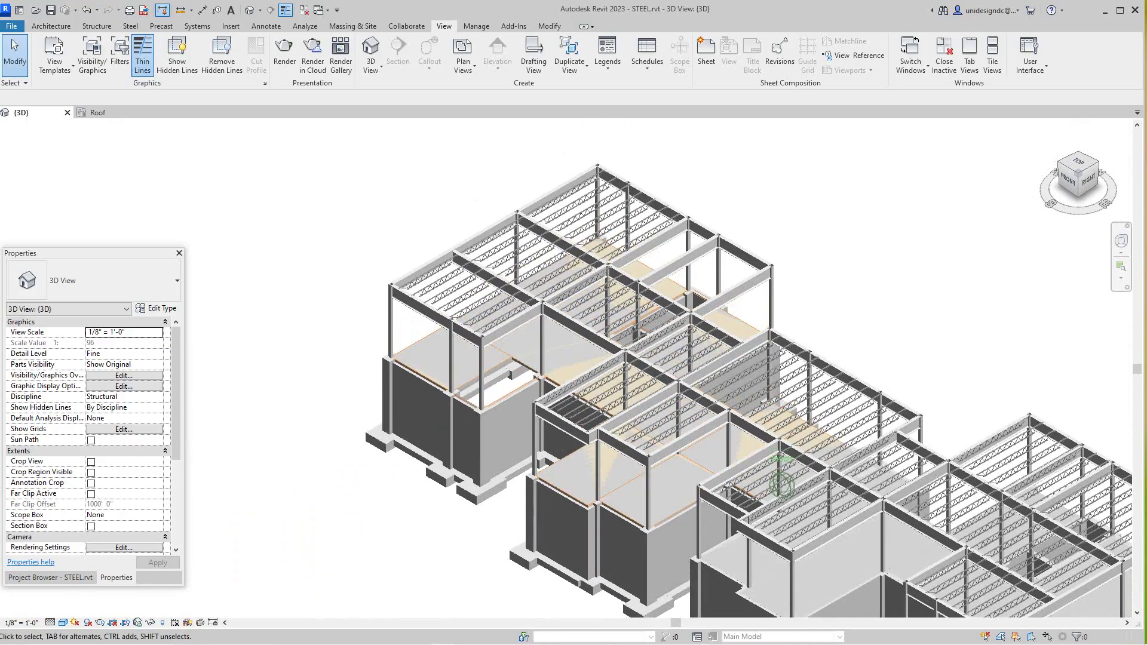
{"action": "scroll", "coordinate": [860, 341], "scroll_direction": "down", "scroll_amount": 1}
{"action": "middle_click_drag", "start_coordinate": [860, 340], "coordinate": [700, 273]}
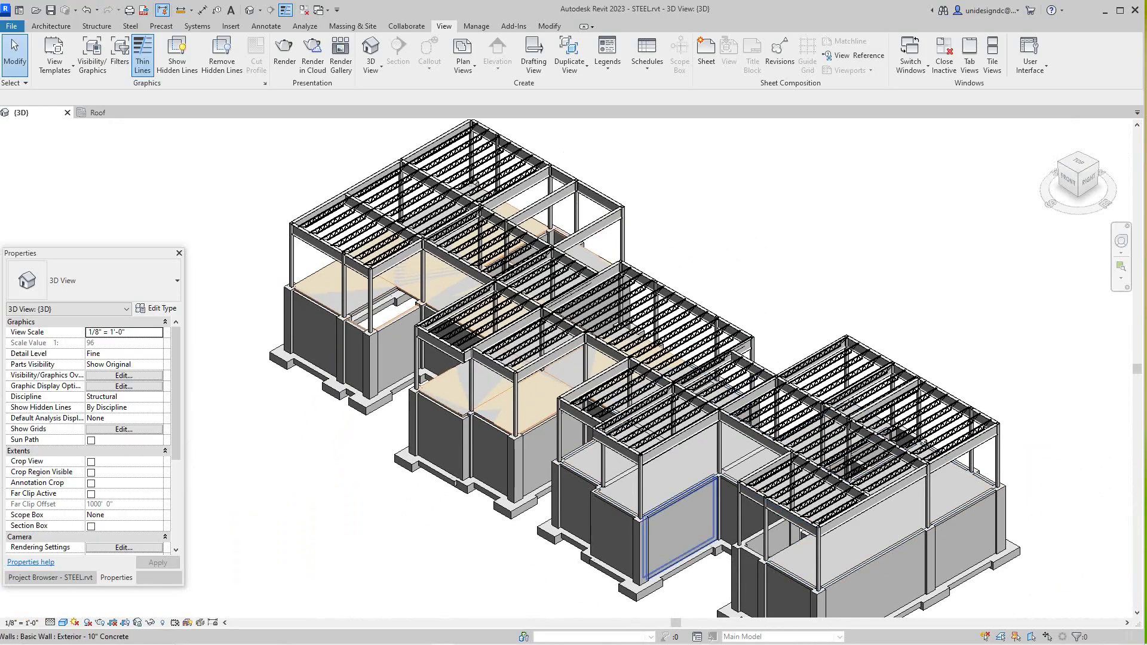
{"action": "middle_click_drag", "start_coordinate": [685, 497], "coordinate": [702, 462]}
{"action": "scroll", "coordinate": [703, 462], "scroll_direction": "up", "scroll_amount": 1}
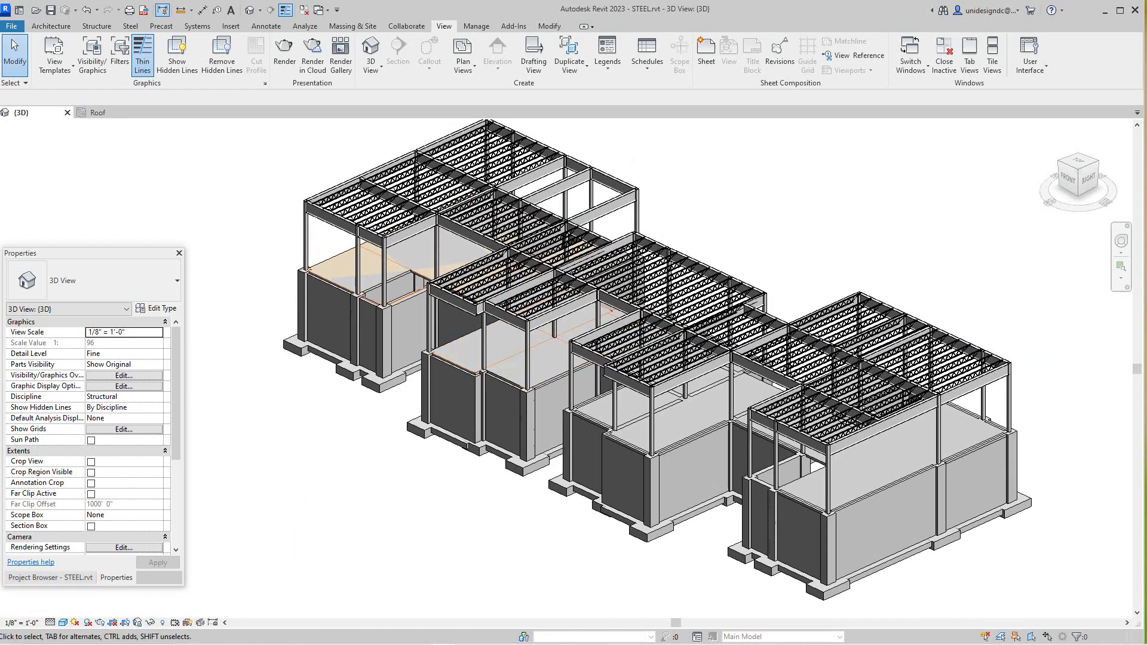
{"action": "left_click", "coordinate": [63, 623]}
{"action": "left_click", "coordinate": [85, 610]}
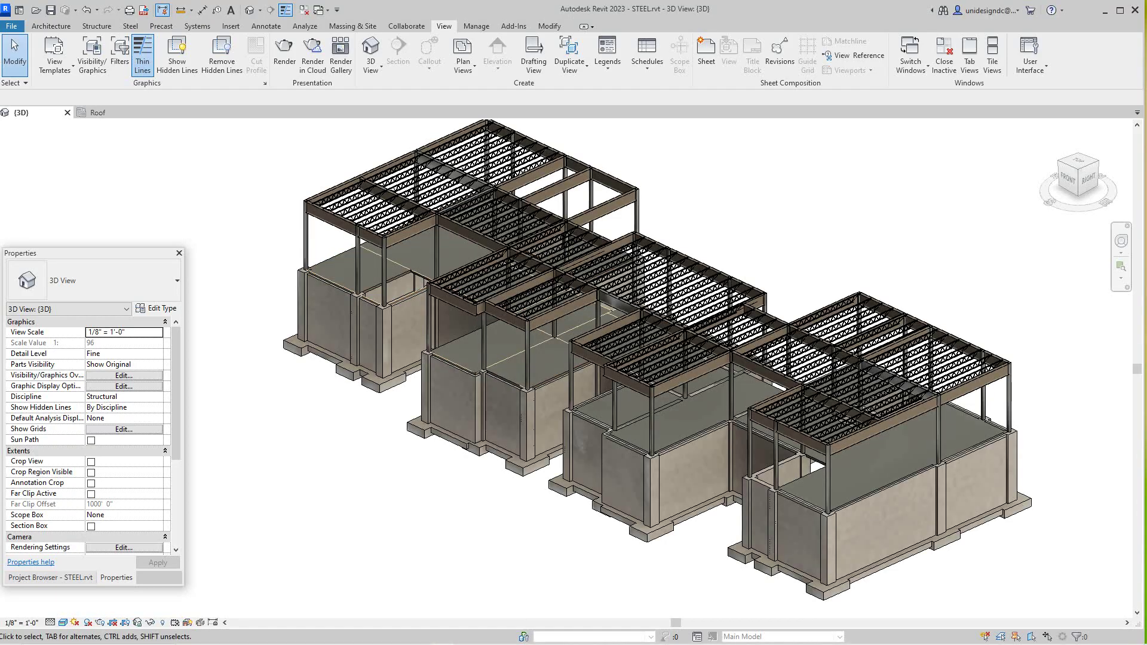
{"action": "scroll", "coordinate": [445, 314], "scroll_direction": "down", "scroll_amount": 2}
{"action": "scroll", "coordinate": [597, 203], "scroll_direction": "up", "scroll_amount": 2}
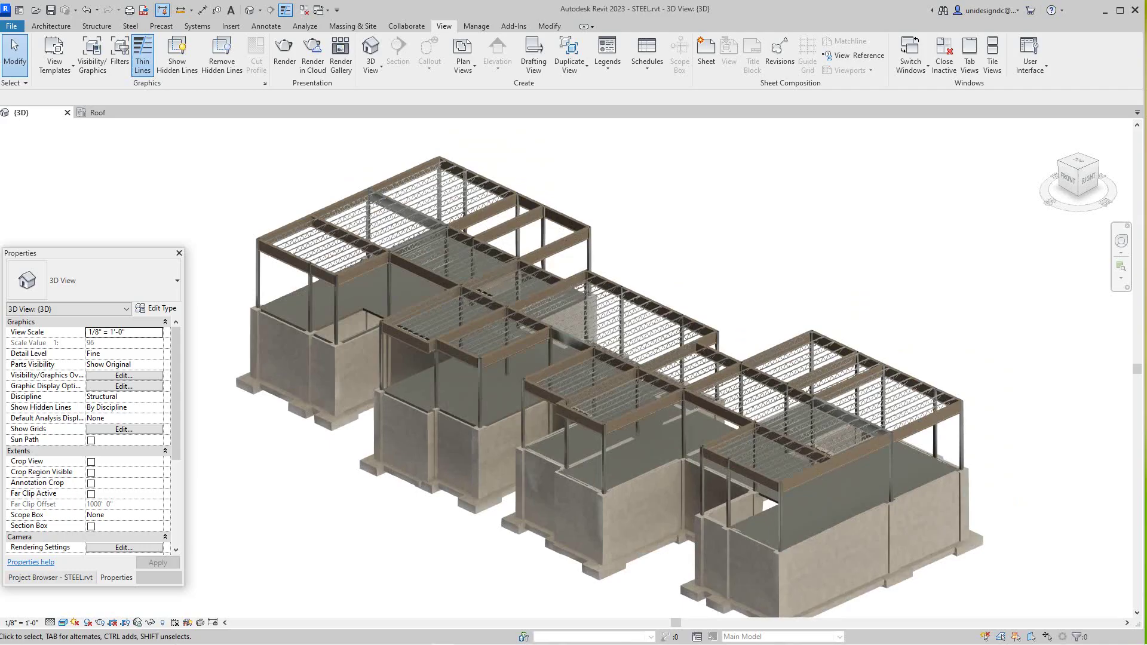